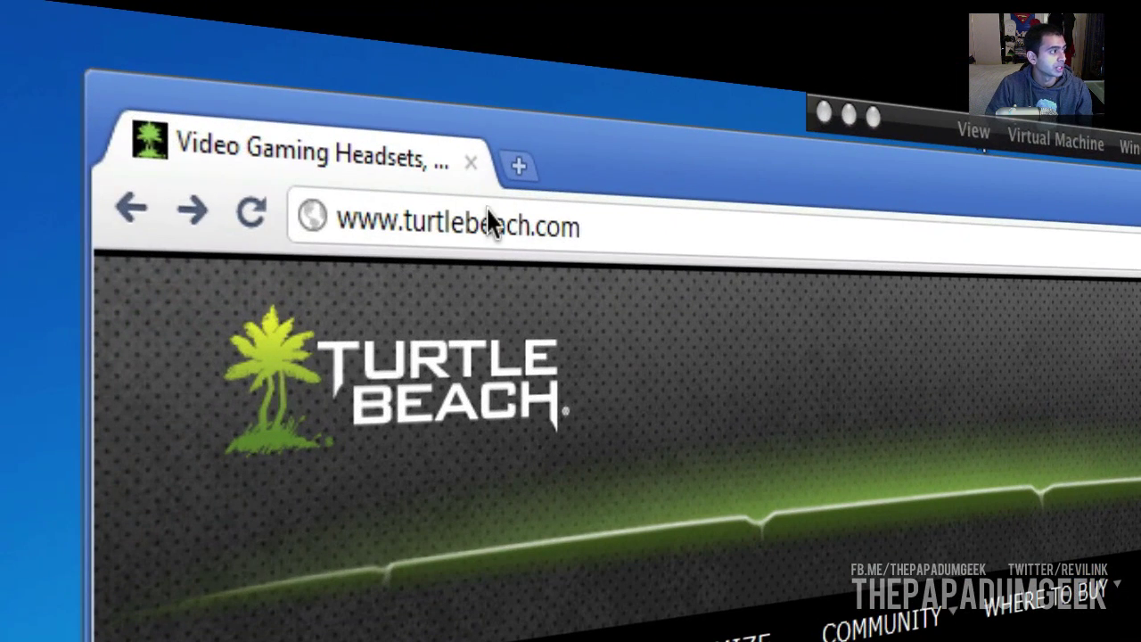
Step: Sign in to the Turtle Beach Customize section with the account user name and password
left_click_drag(670, 229, 193, 258)
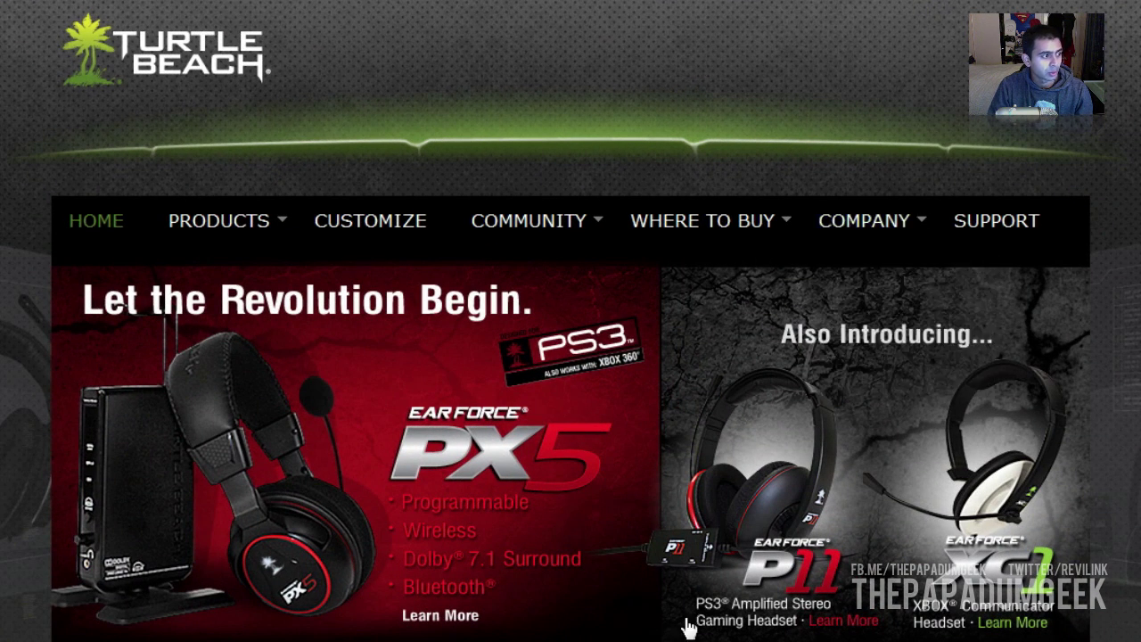
left_click(377, 230)
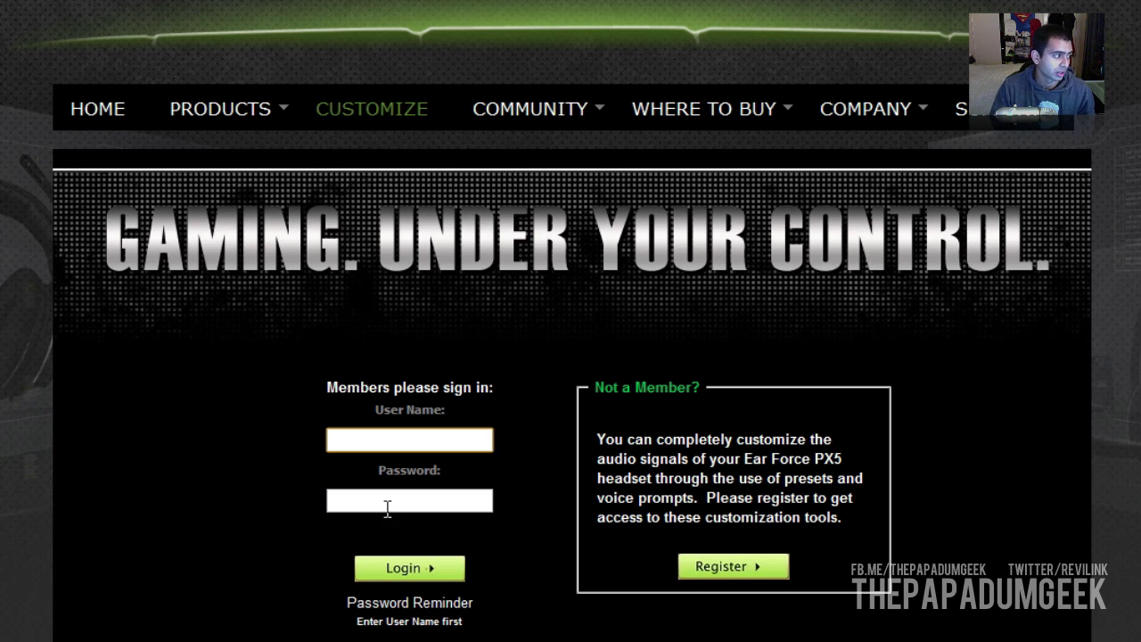
type("rsop")
key("Tab")
type("••••••")
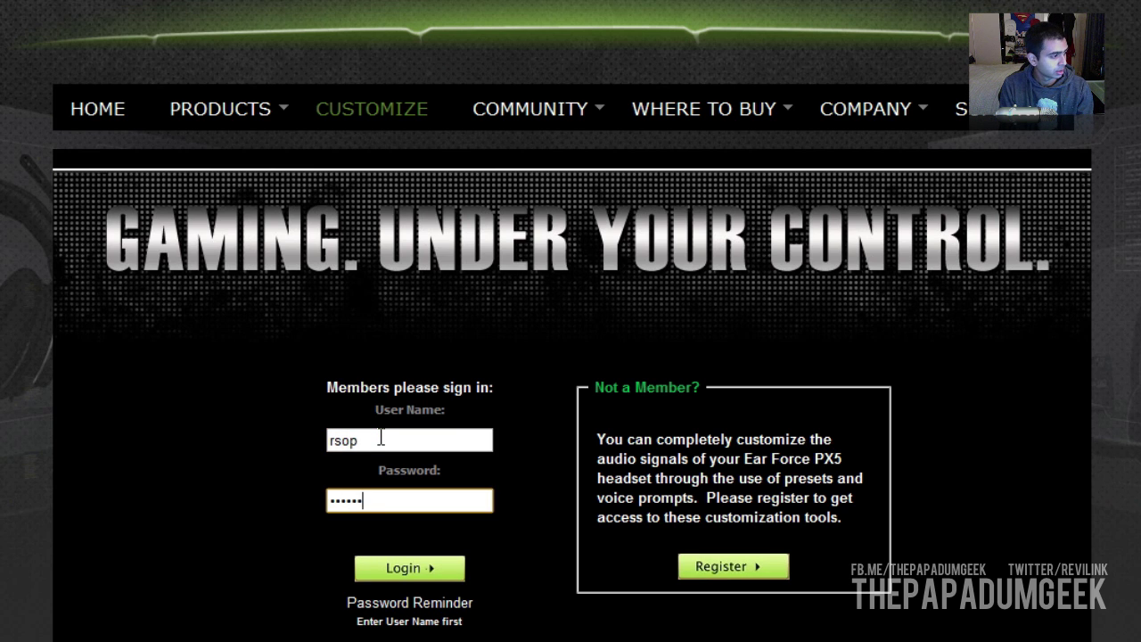
key("Return")
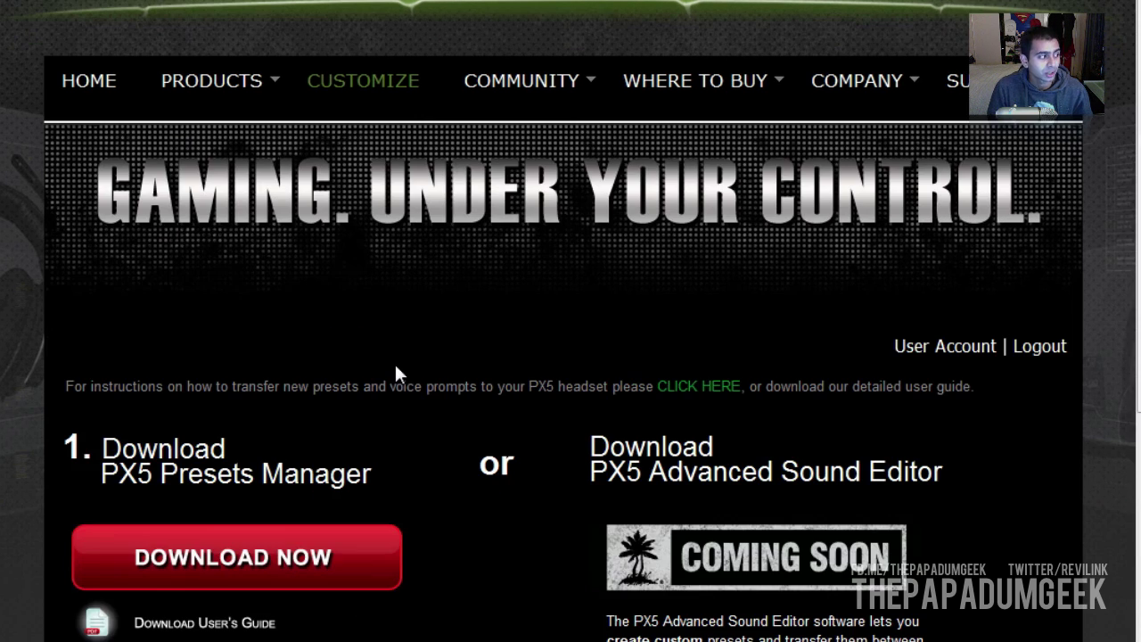
Step: Download PX5PresetsManagerSetup.exe from the PX5 Presets Manager entry on the Customize page
scroll(399, 241, "down", 2)
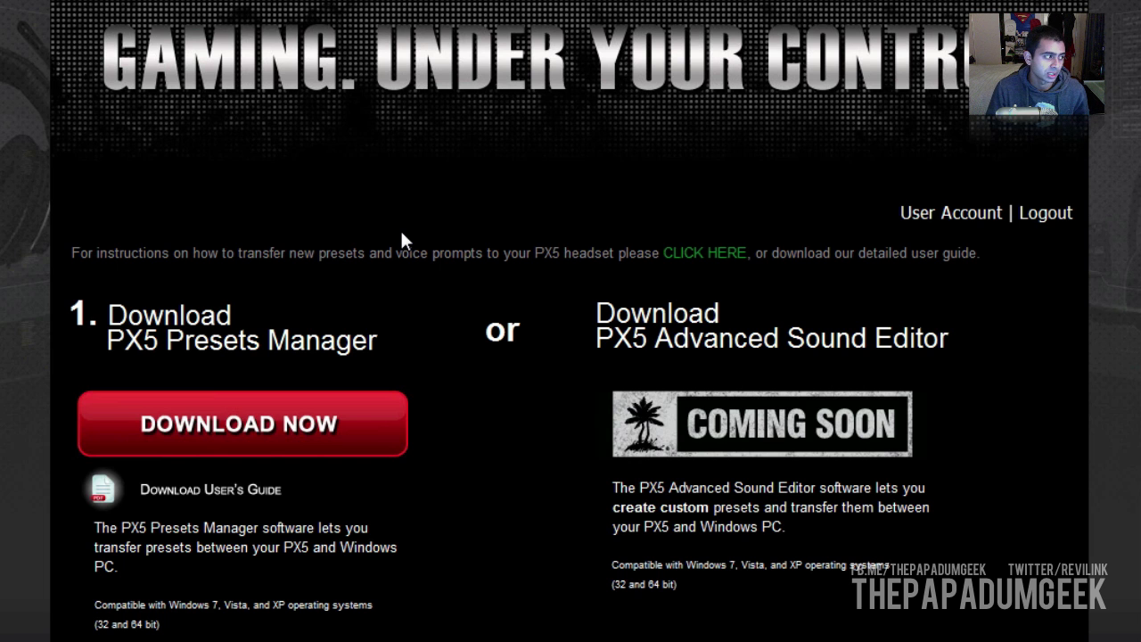
left_click(321, 428)
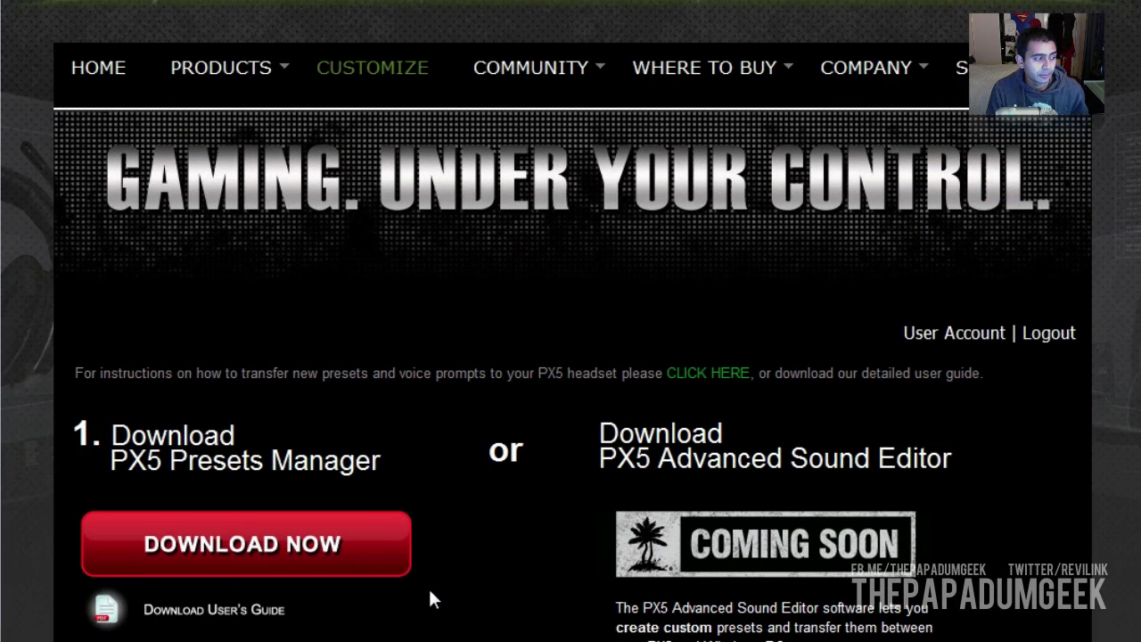
scroll(428, 586, "down", 3)
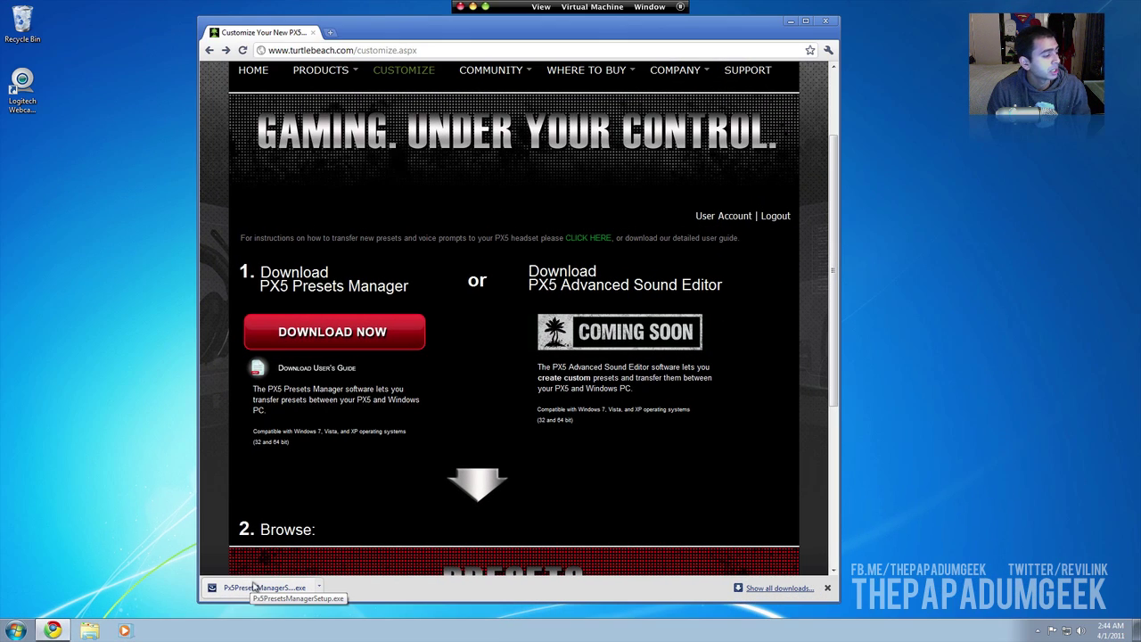
Step: Run PX5PresetsManagerSetup.exe and let it install Microsoft .NET Framework 4.0 Full
left_click(366, 575)
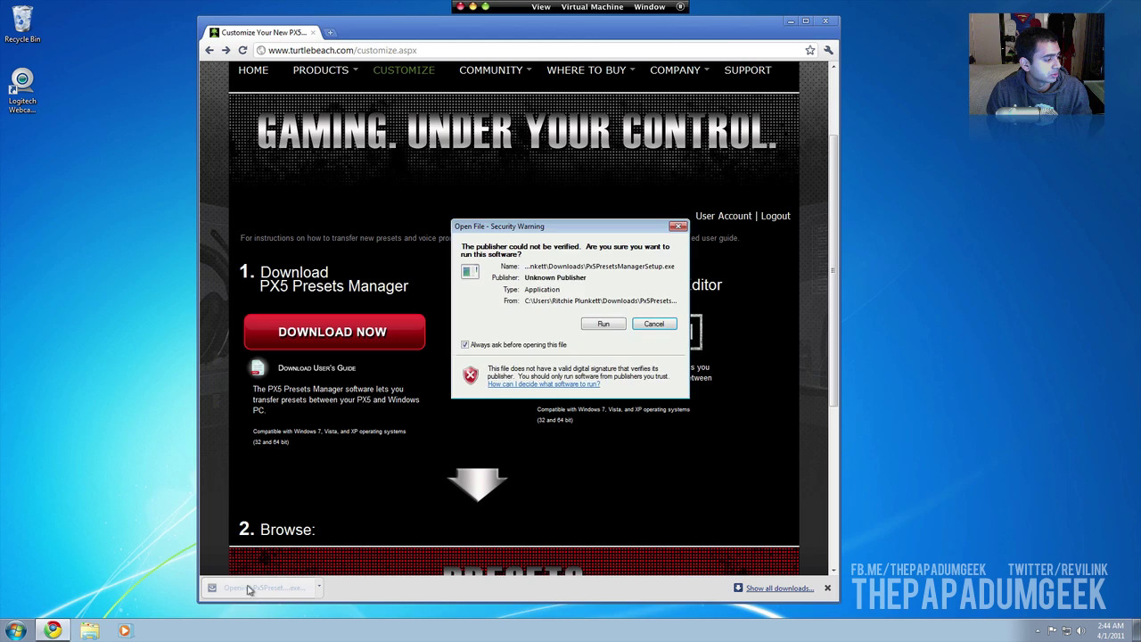
left_click(603, 327)
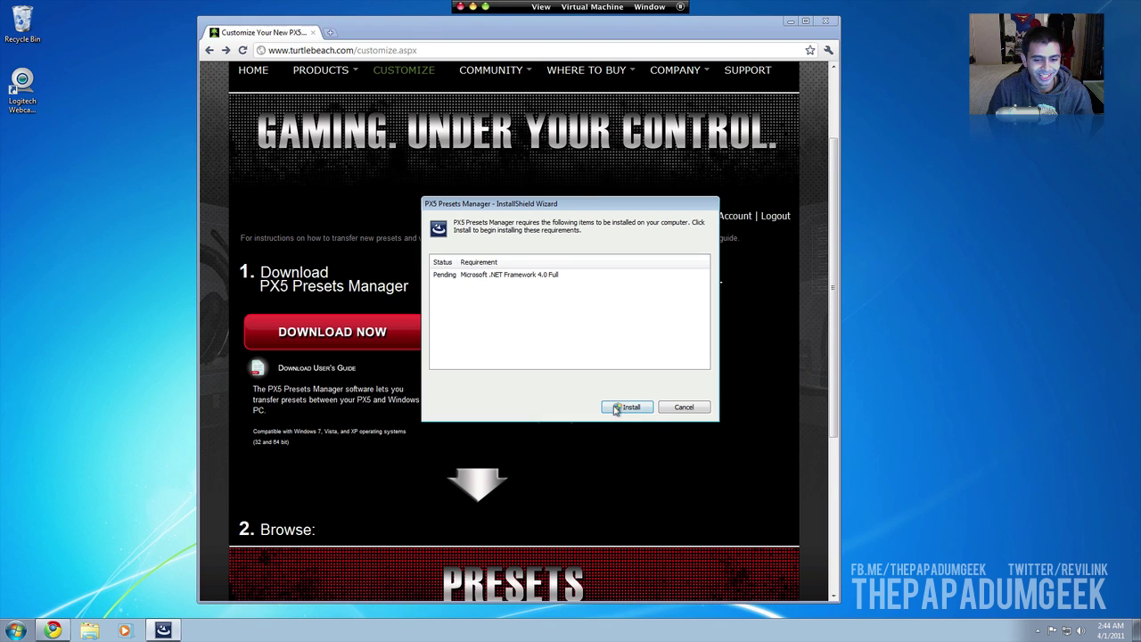
left_click(622, 408)
left_click(624, 328)
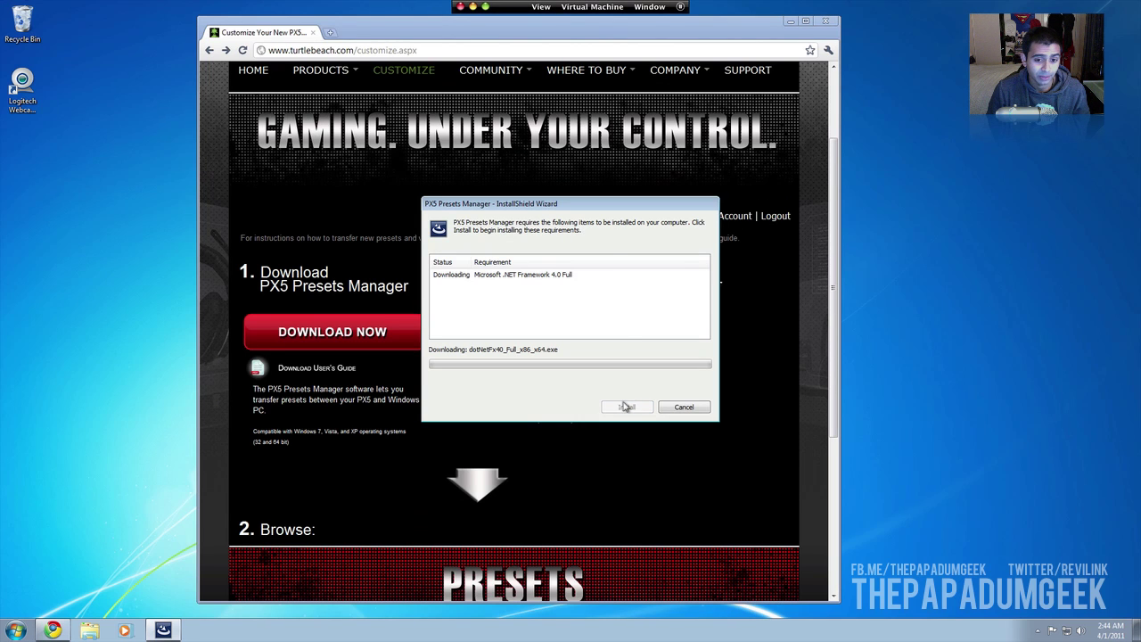
left_click_drag(572, 204, 517, 215)
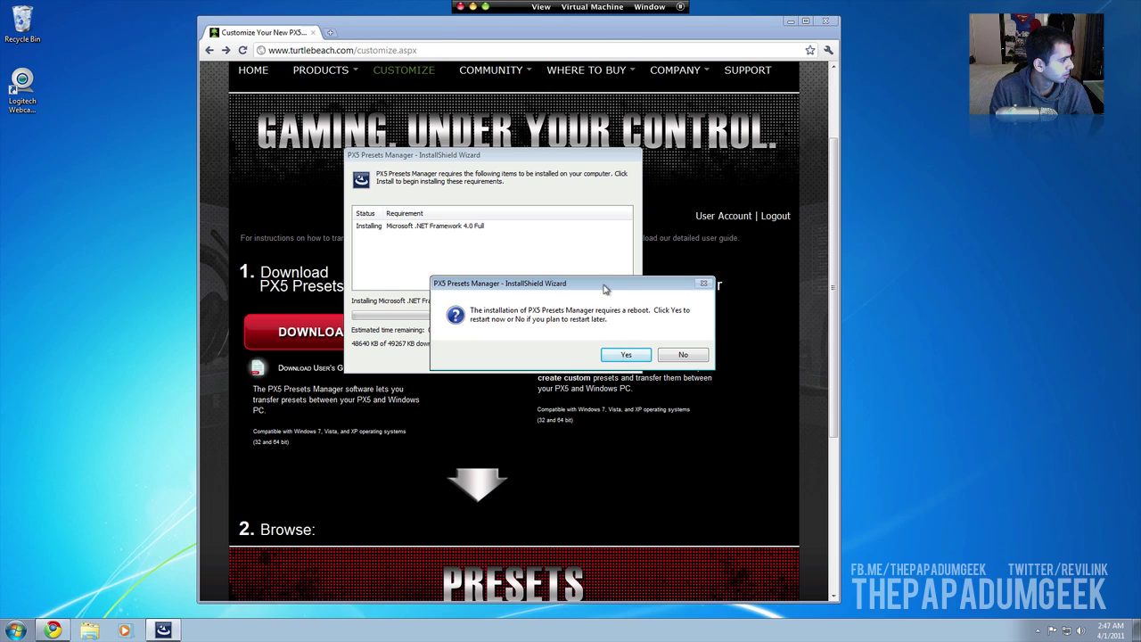
Step: Restart, accept the licence, install PX5 Presets Manager to the default folder and launch it
left_click_drag(604, 283, 528, 259)
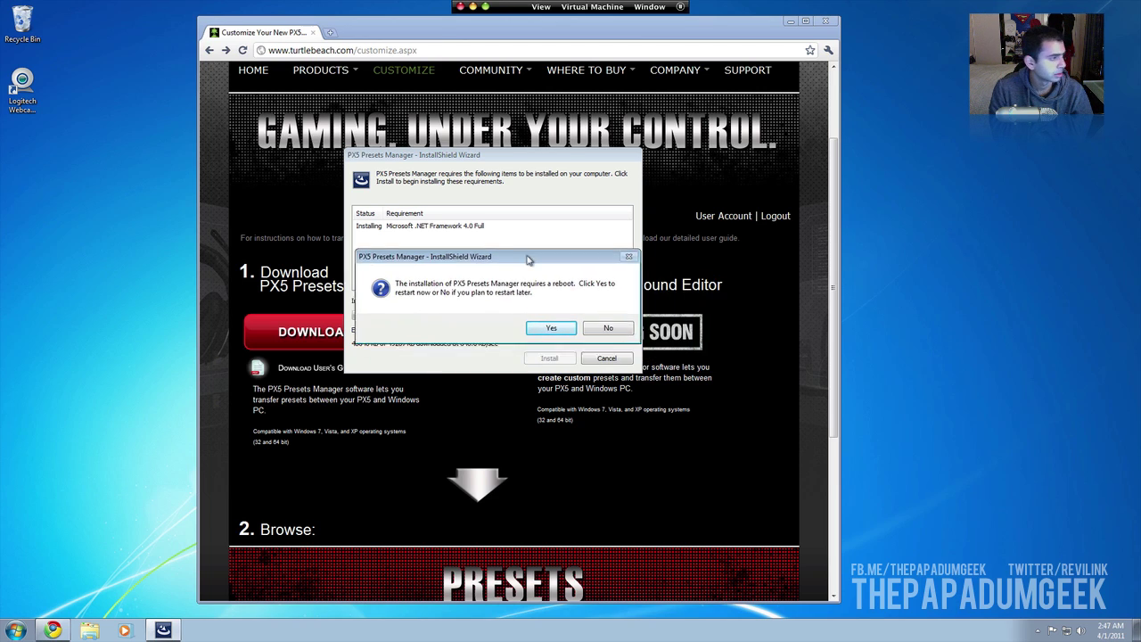
left_click(531, 328)
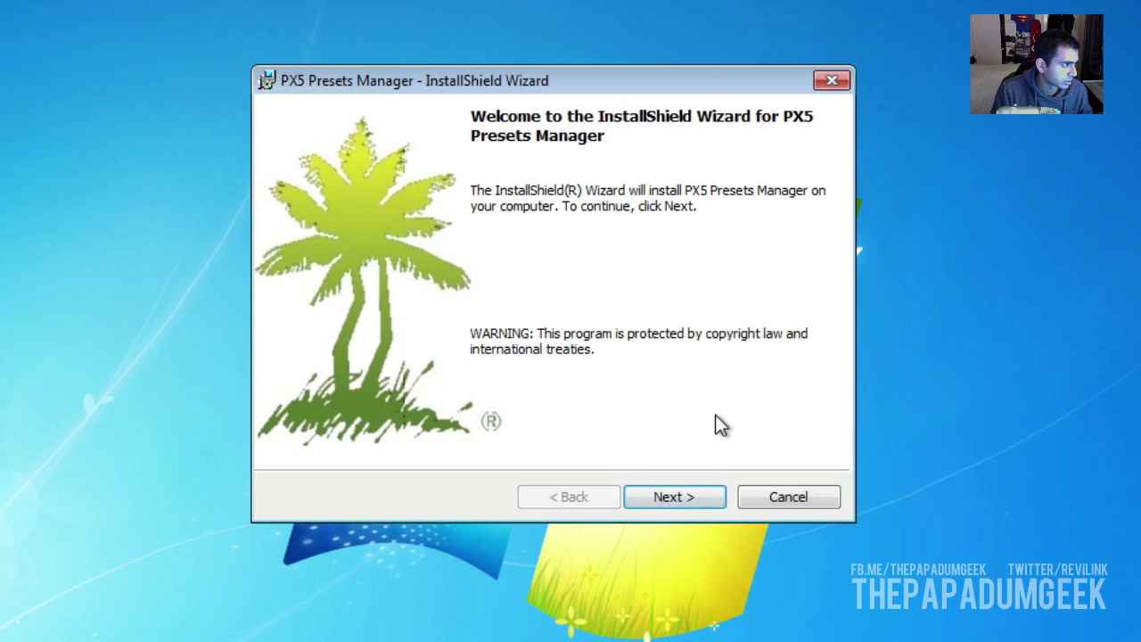
left_click(704, 491)
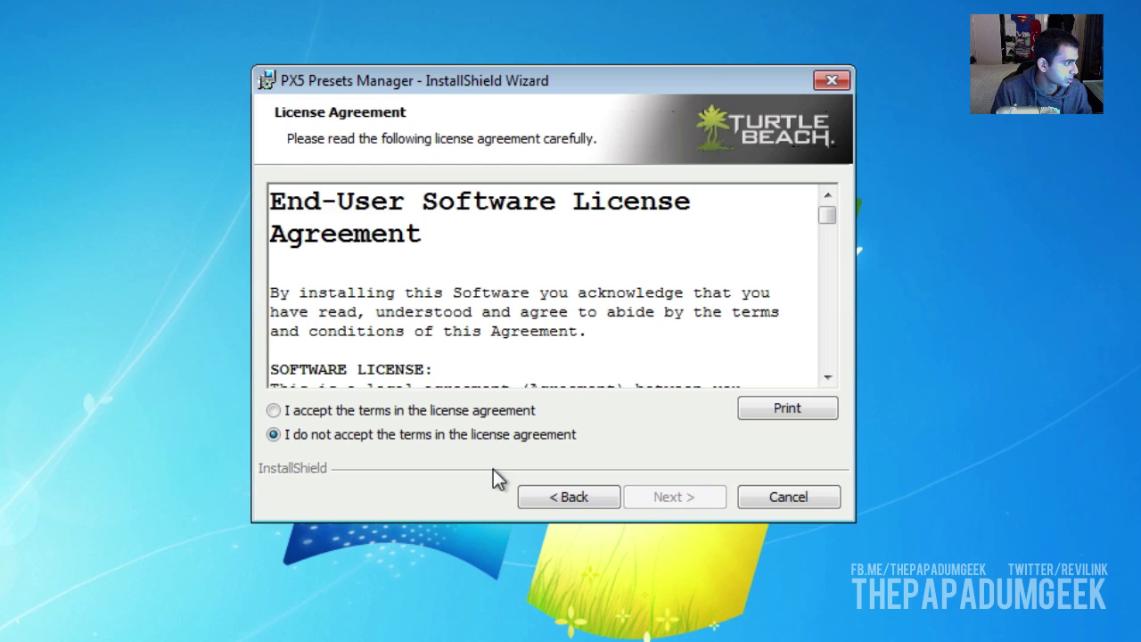
left_click(369, 408)
left_click(686, 493)
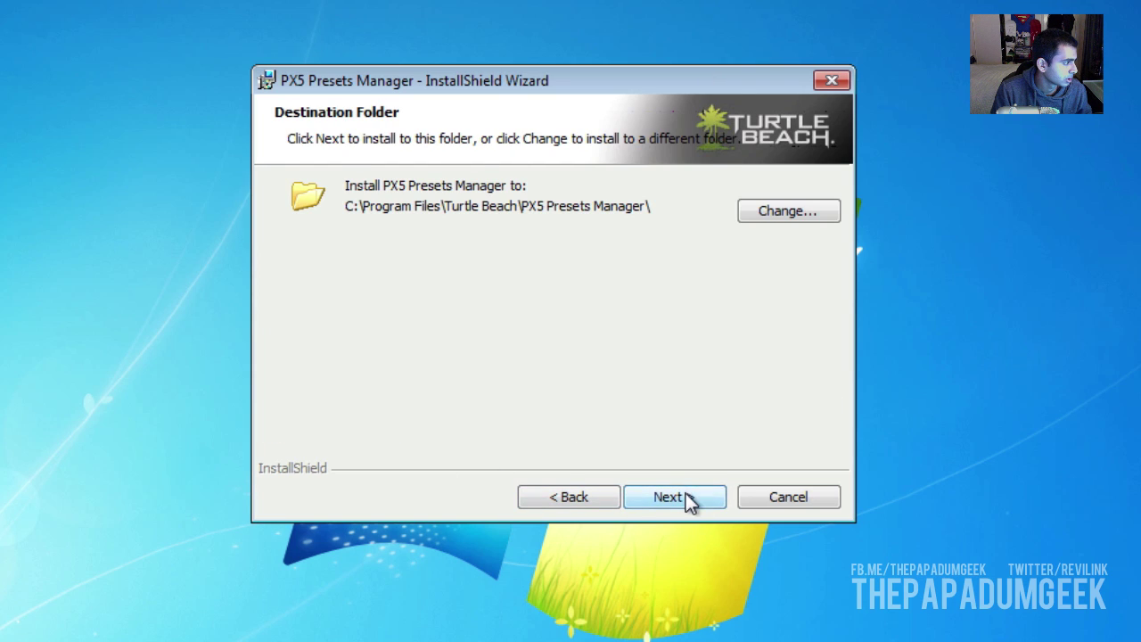
left_click(685, 506)
left_click(686, 506)
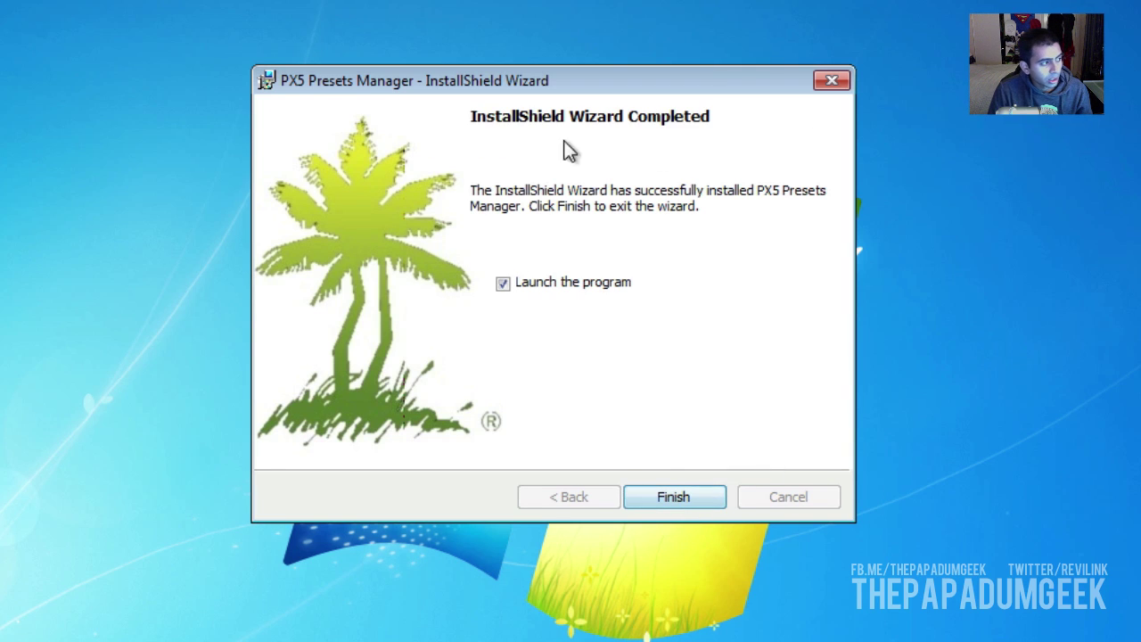
left_click(665, 499)
Step: Allow PX5 Presets Manager to run and bring up Chrome with its address bar selected
left_click(671, 386)
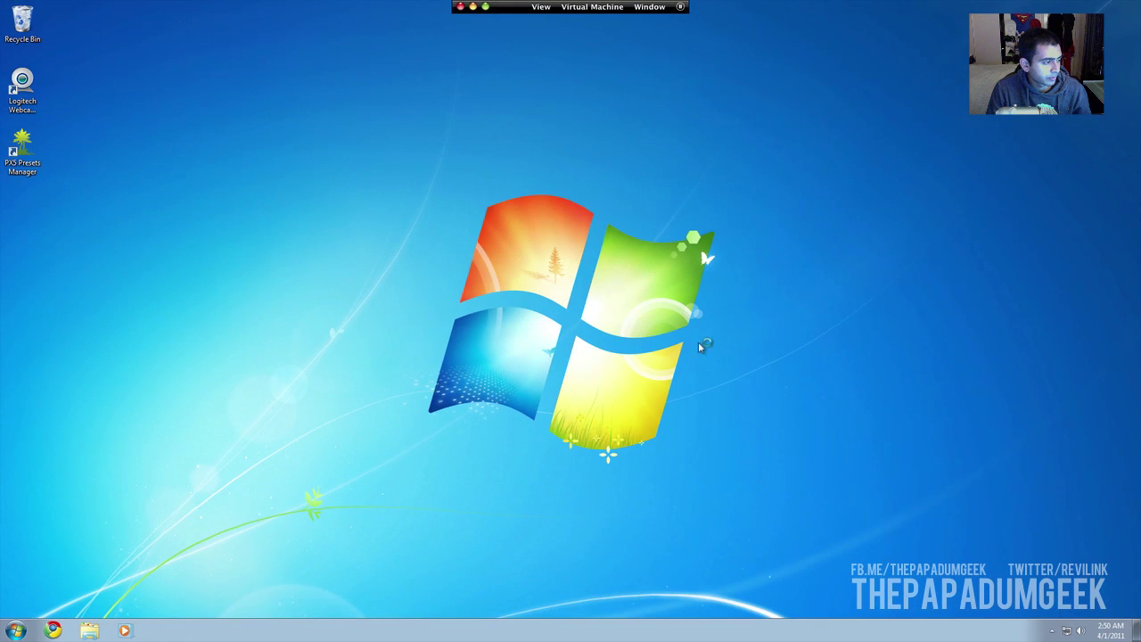
left_click(52, 631)
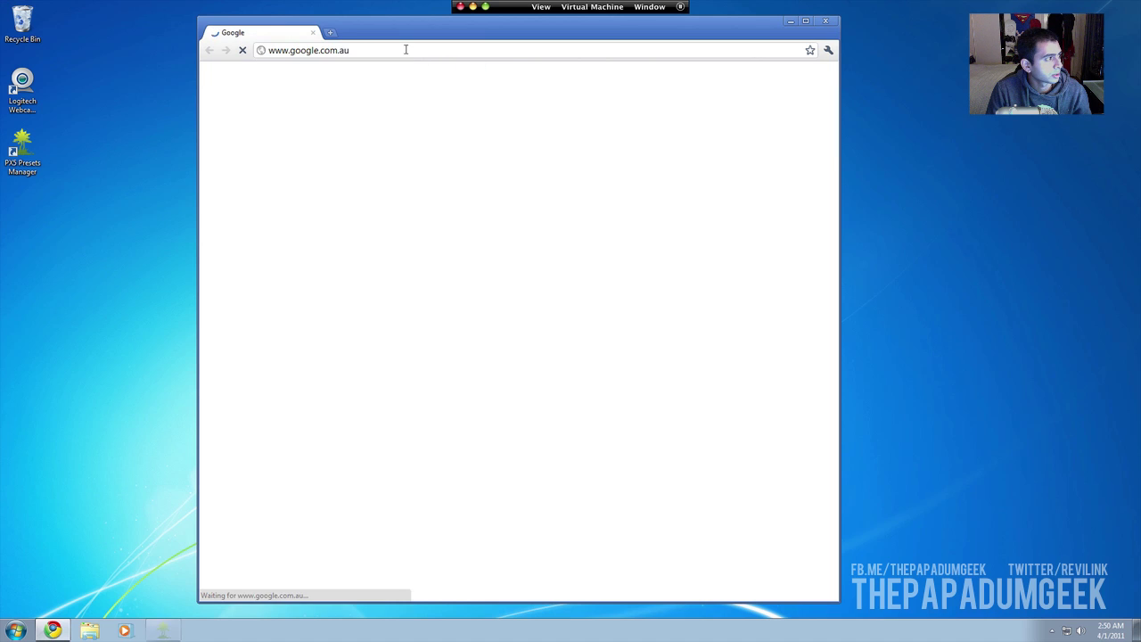
left_click(406, 50)
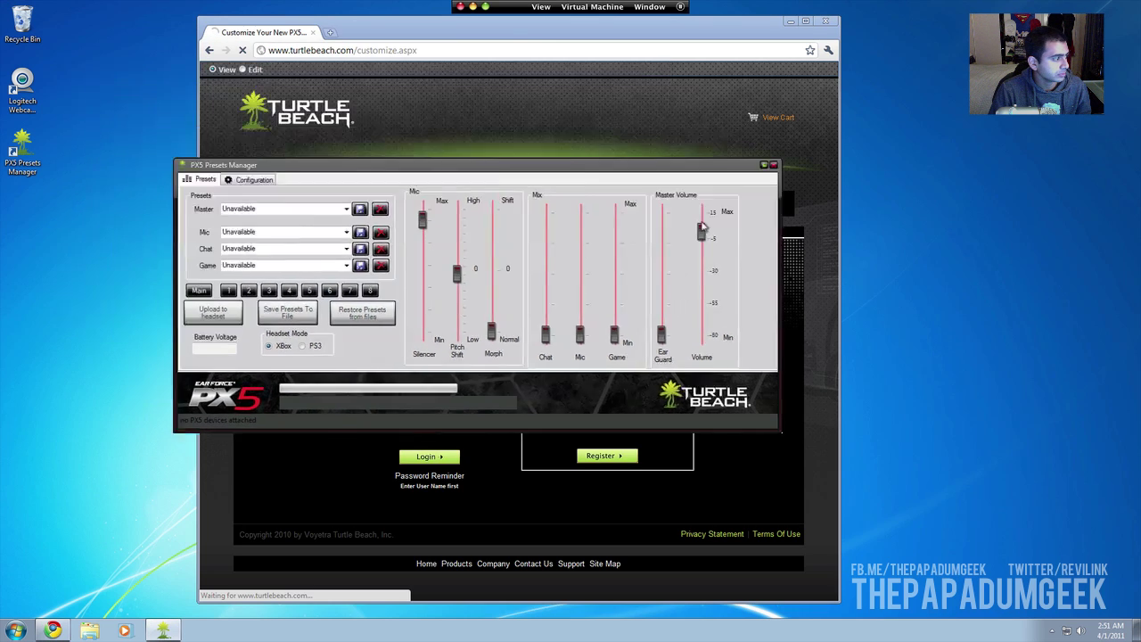
Step: Move the PX5 Presets Manager window up slightly and minimize it
left_click_drag(596, 113, 601, 69)
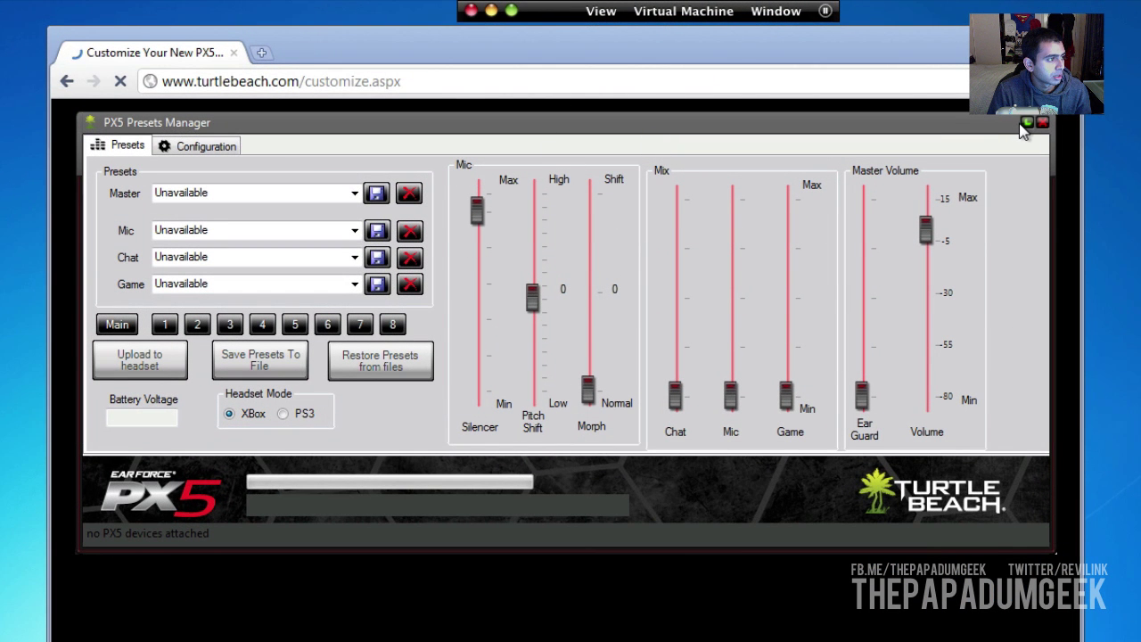
left_click(1026, 123)
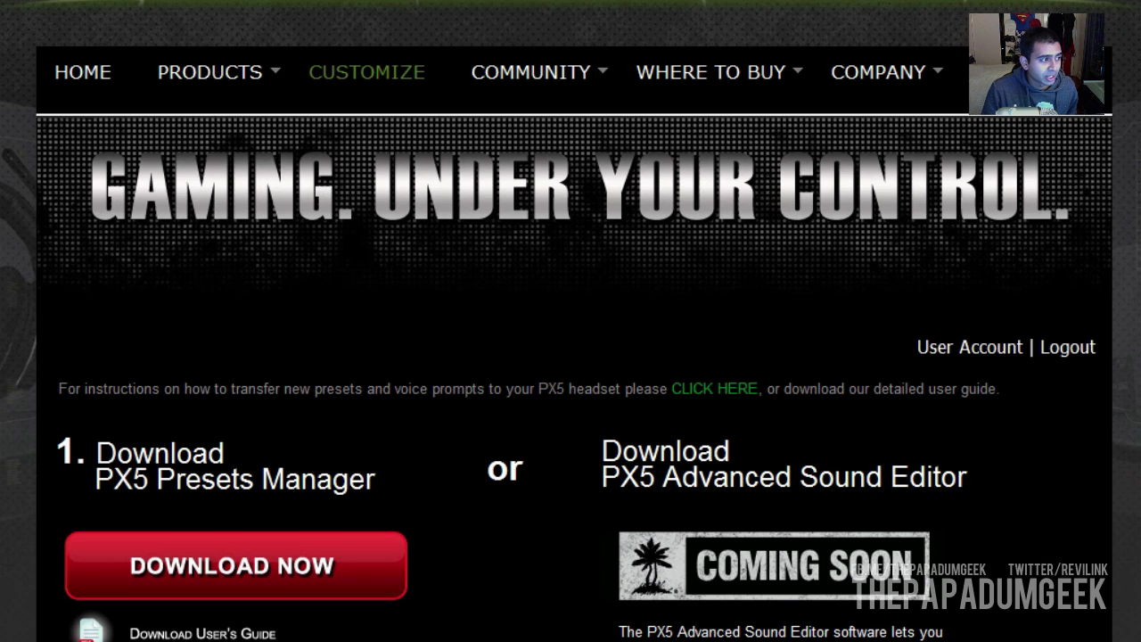
Step: Scroll the Customize page to the 2. Browse: PRESETS section and its Bundles tab
scroll(1136, 593, "down", 8)
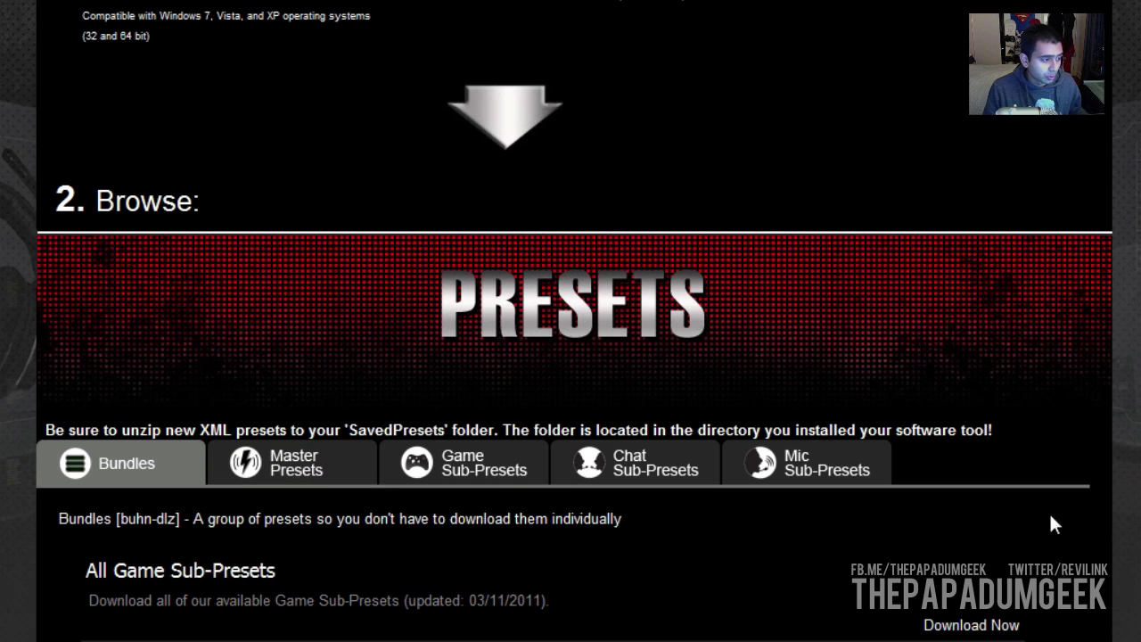
scroll(574, 321, "up", 5)
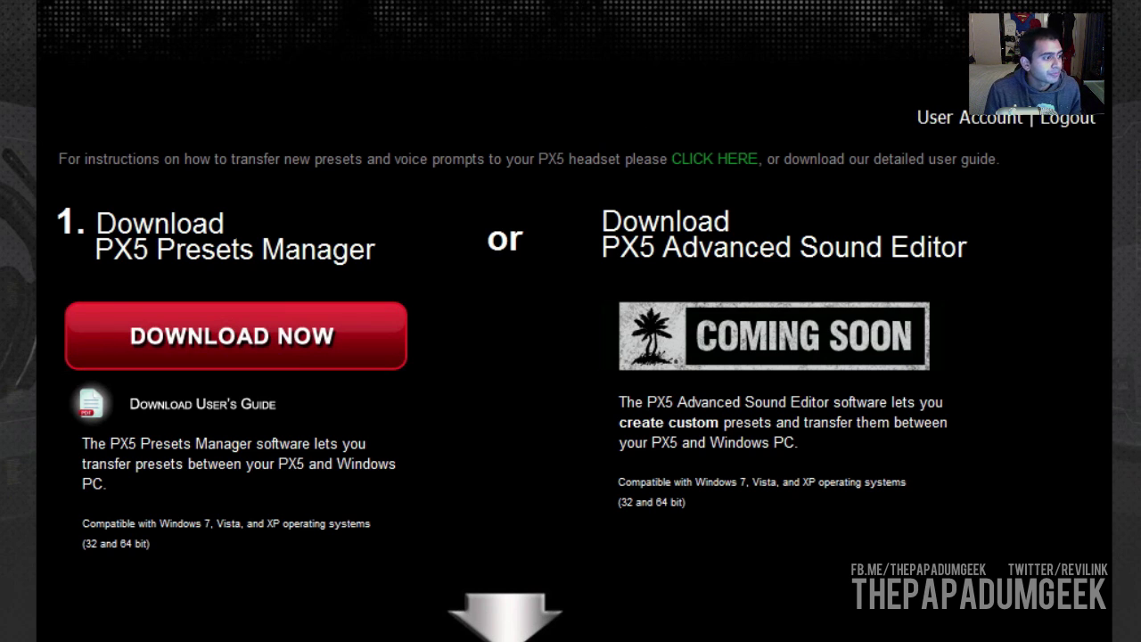
scroll(250, 307, "down", 7)
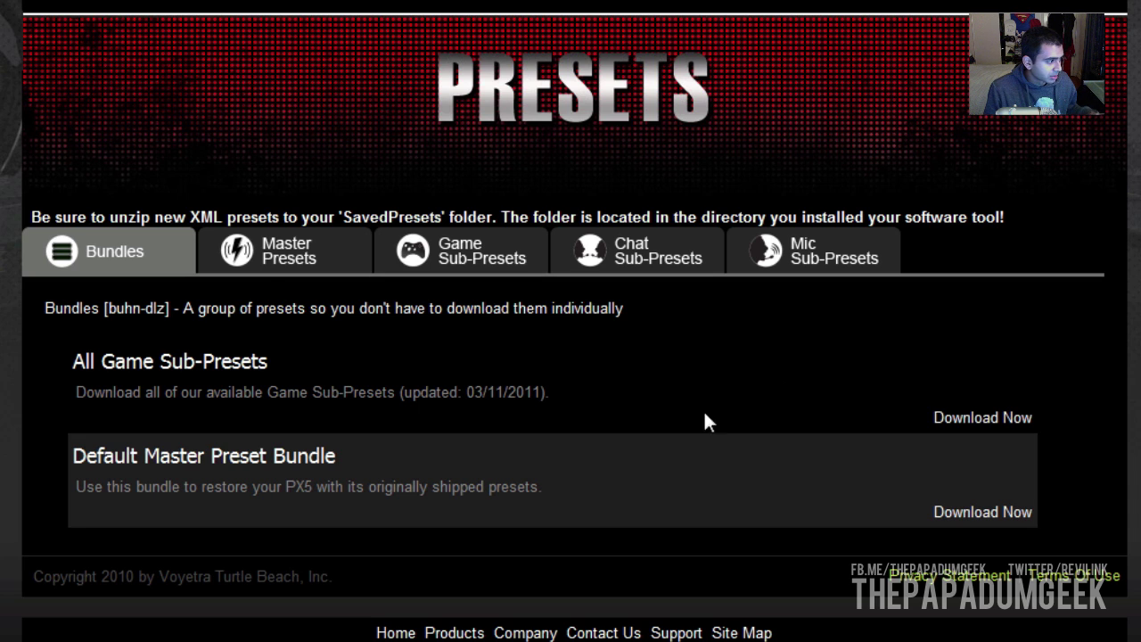
Step: Show the Master Presets tab listing the Dead Space 2 Multiplayer Human and Necromorph presets
left_click(270, 277)
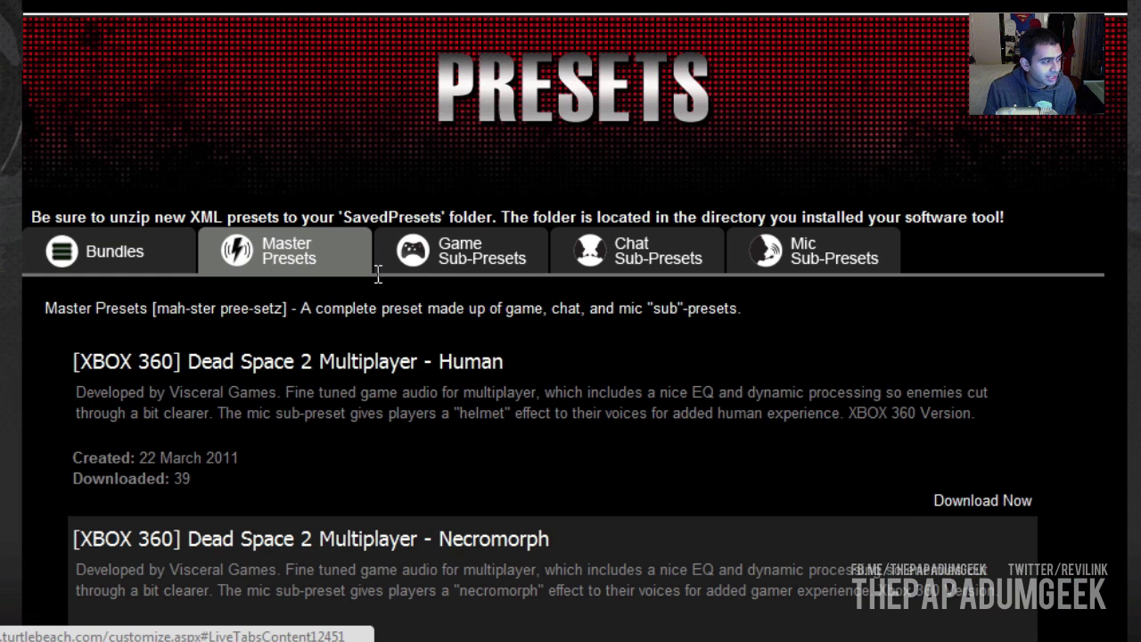
scroll(575, 357, "down", 3)
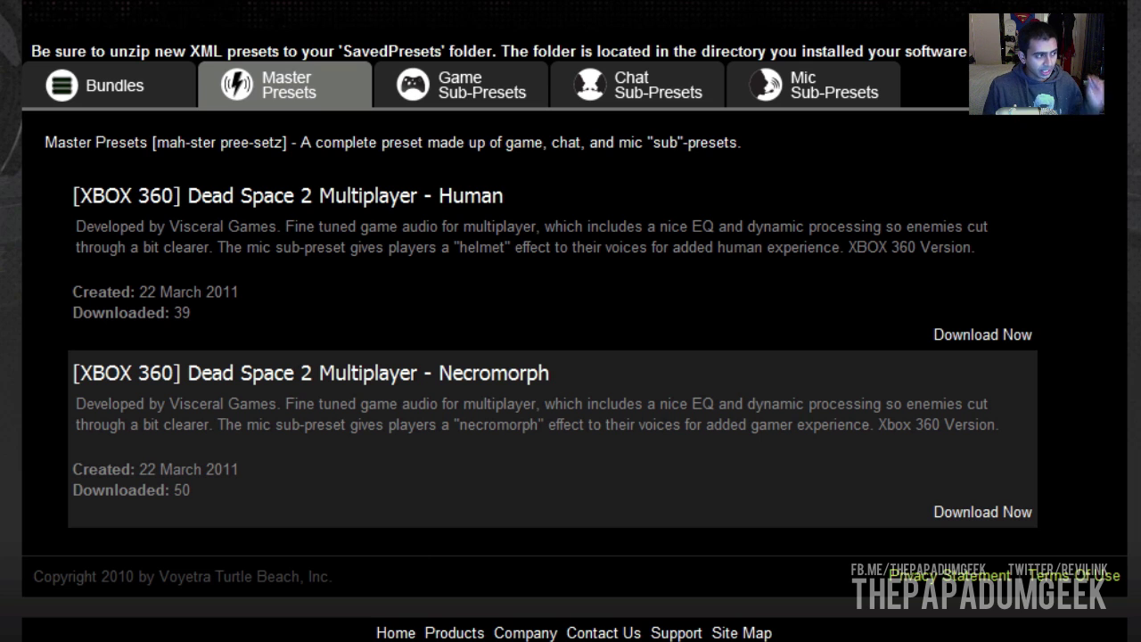
left_click(473, 98)
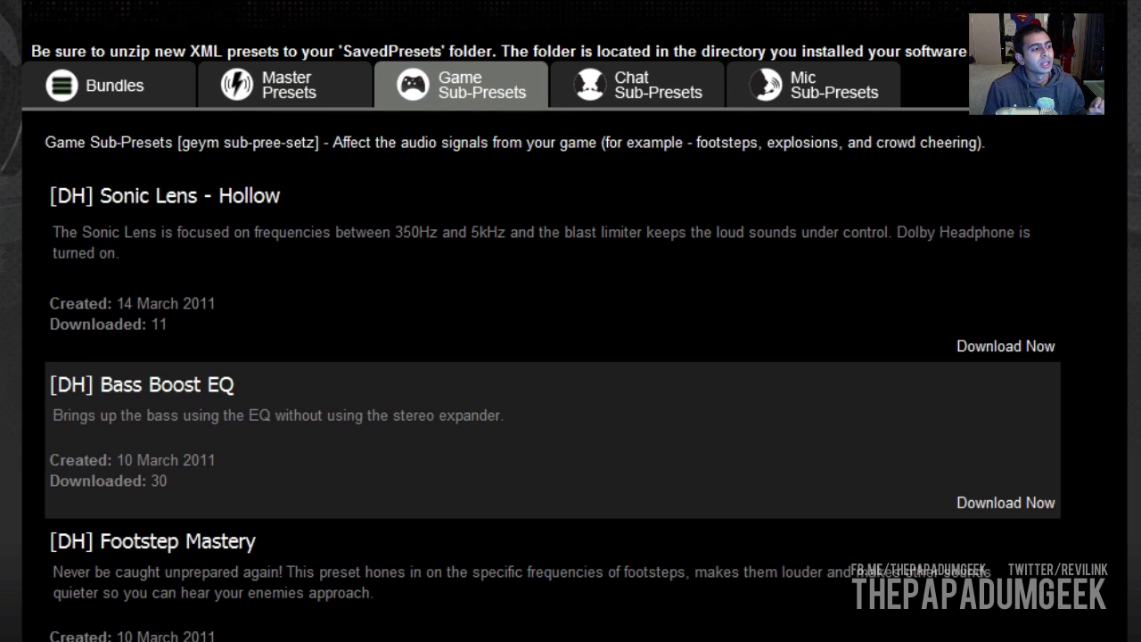
Step: Browse the Game Sub-Presets list, including [DH] Sonic Lens - Hollow, Bass Boost EQ and Footstep Mastery
scroll(553, 321, "down", 4)
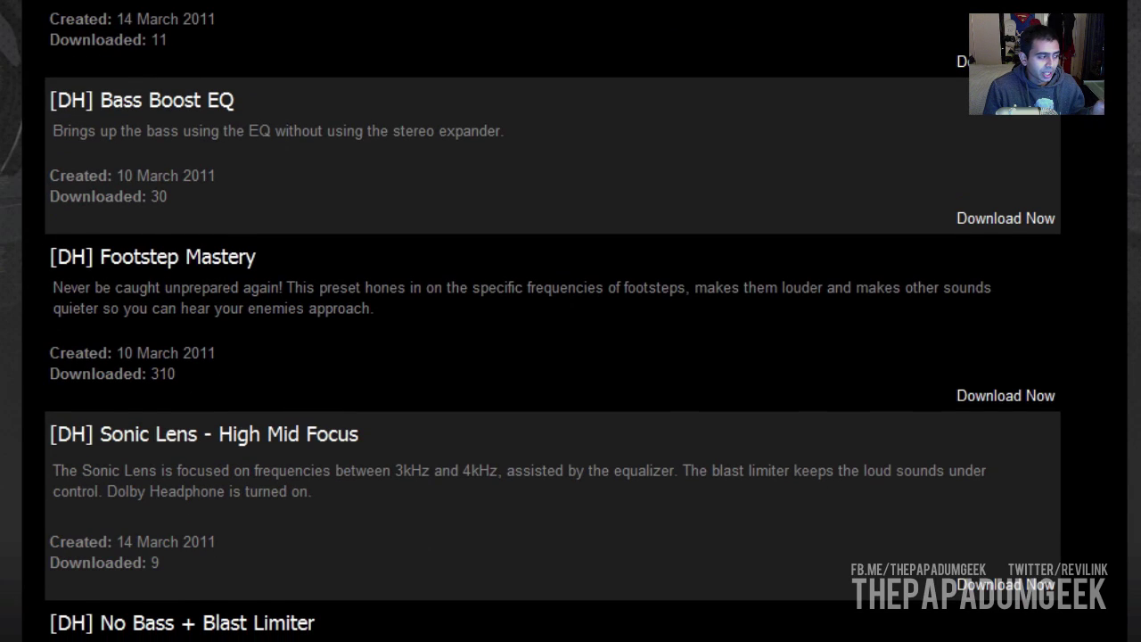
scroll(552, 321, "up", 4)
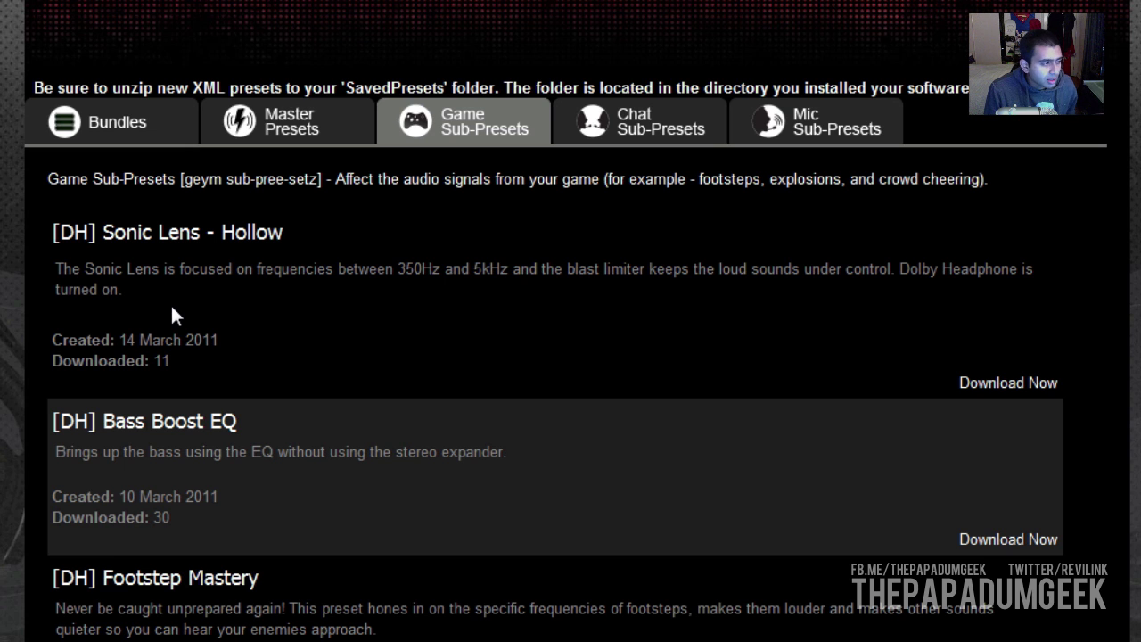
scroll(483, 547, "down", 4)
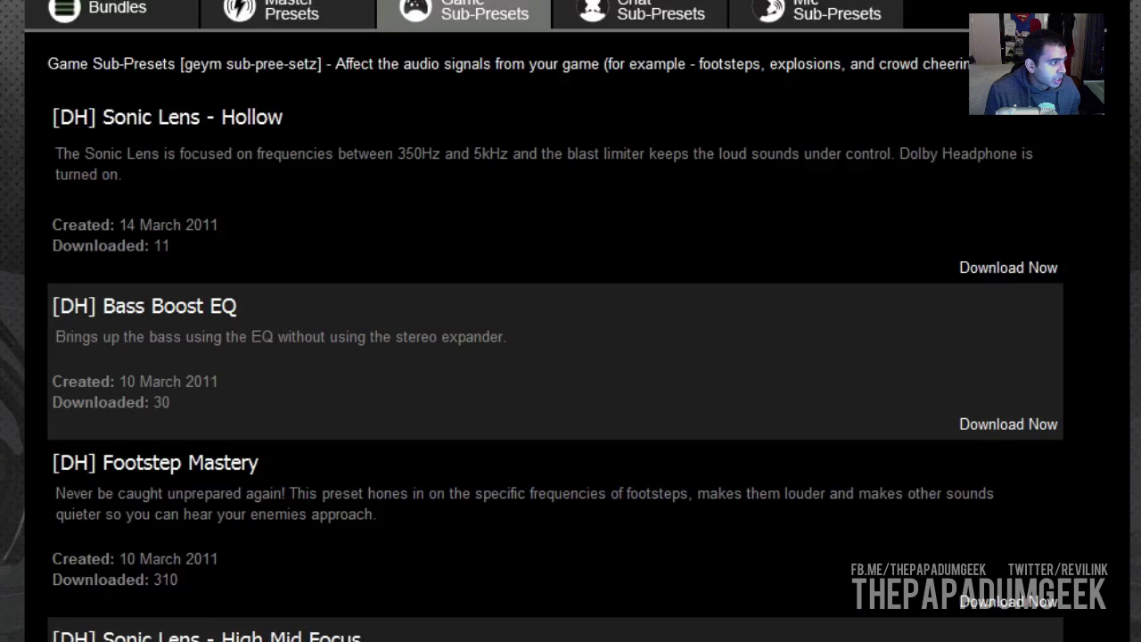
scroll(571, 356, "down", 5)
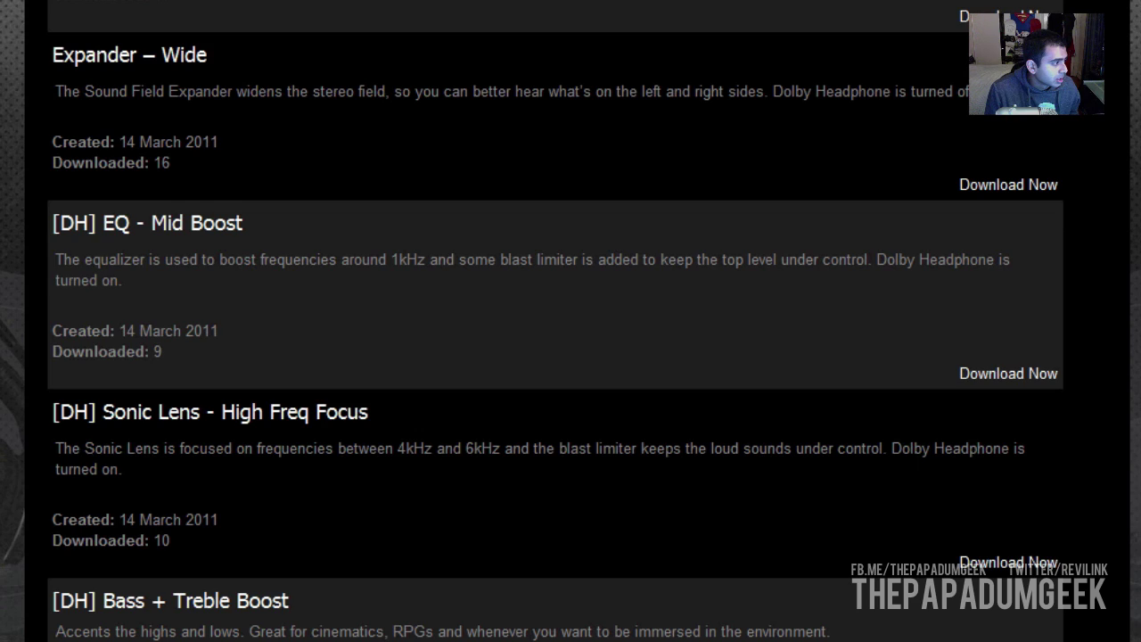
scroll(571, 357, "down", 20)
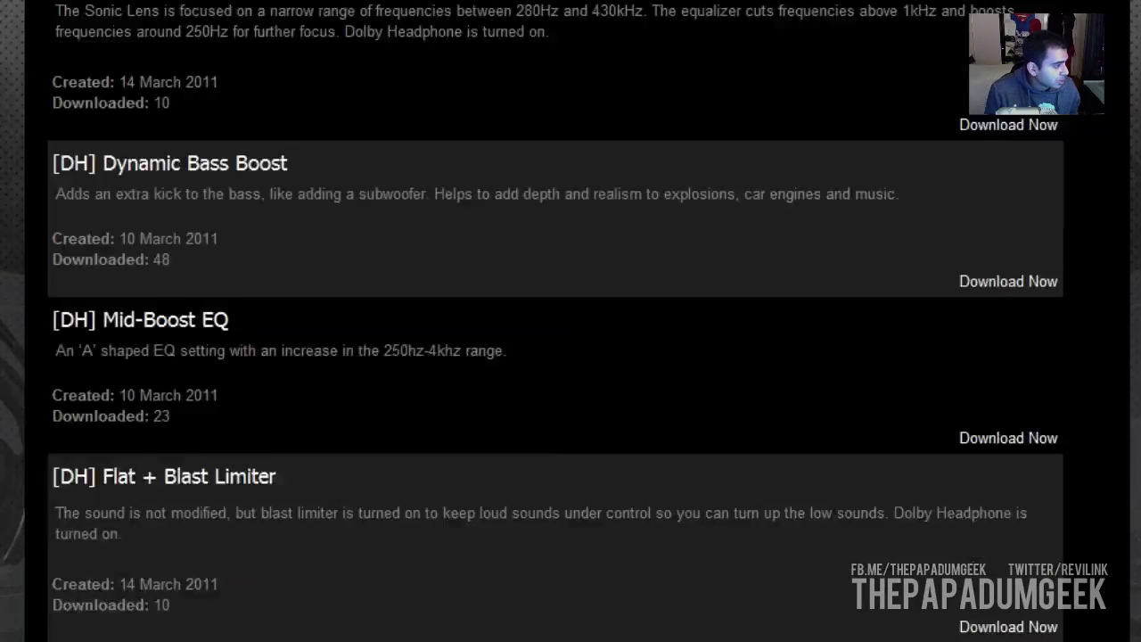
scroll(570, 357, "down", 20)
scroll(571, 357, "down", 1)
scroll(571, 356, "up", 20)
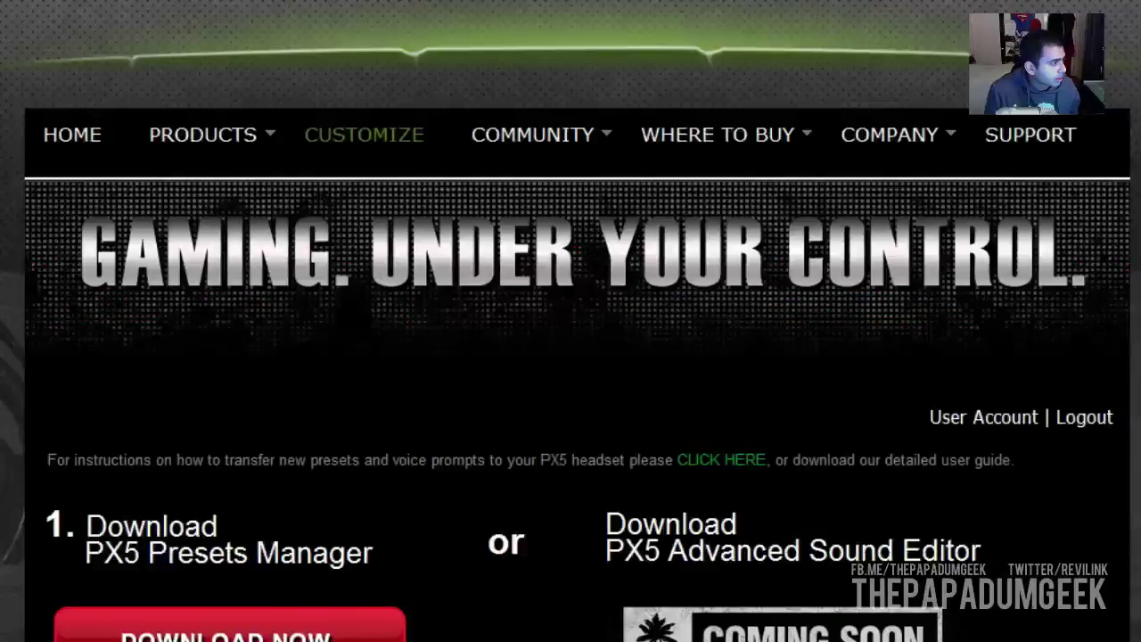
scroll(571, 356, "up", 3)
scroll(571, 357, "down", 15)
scroll(374, 566, "up", 10)
scroll(374, 565, "down", 1)
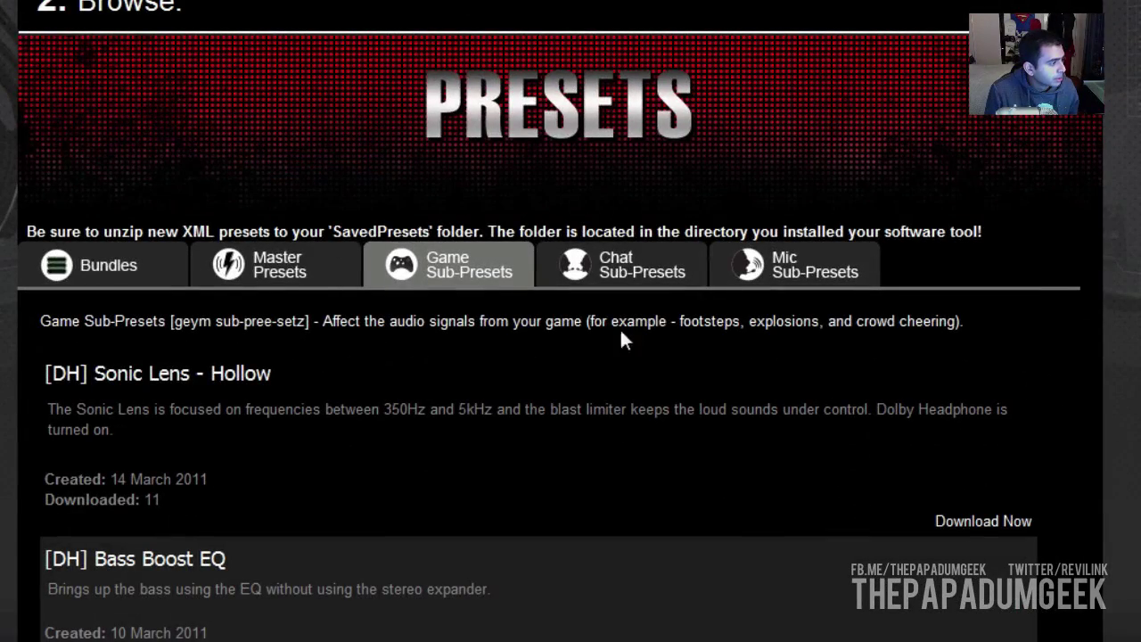
Step: Download the [PS3] No Chat Boost preset from the Chat Sub-Presets tab
left_click(622, 278)
scroll(413, 442, "down", 5)
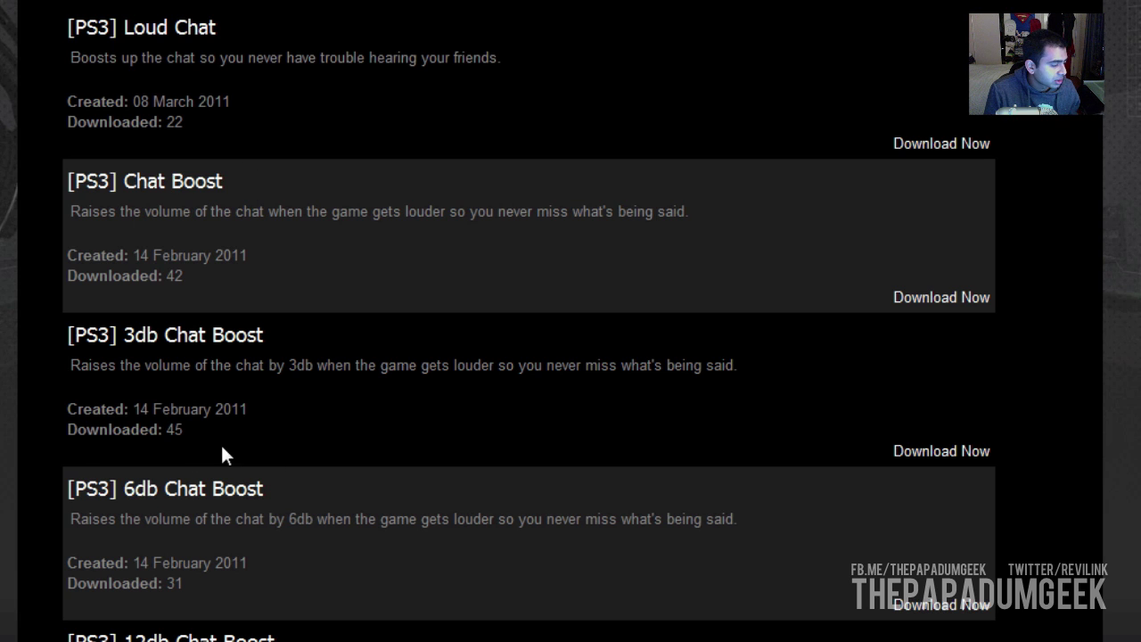
scroll(221, 444, "down", 4)
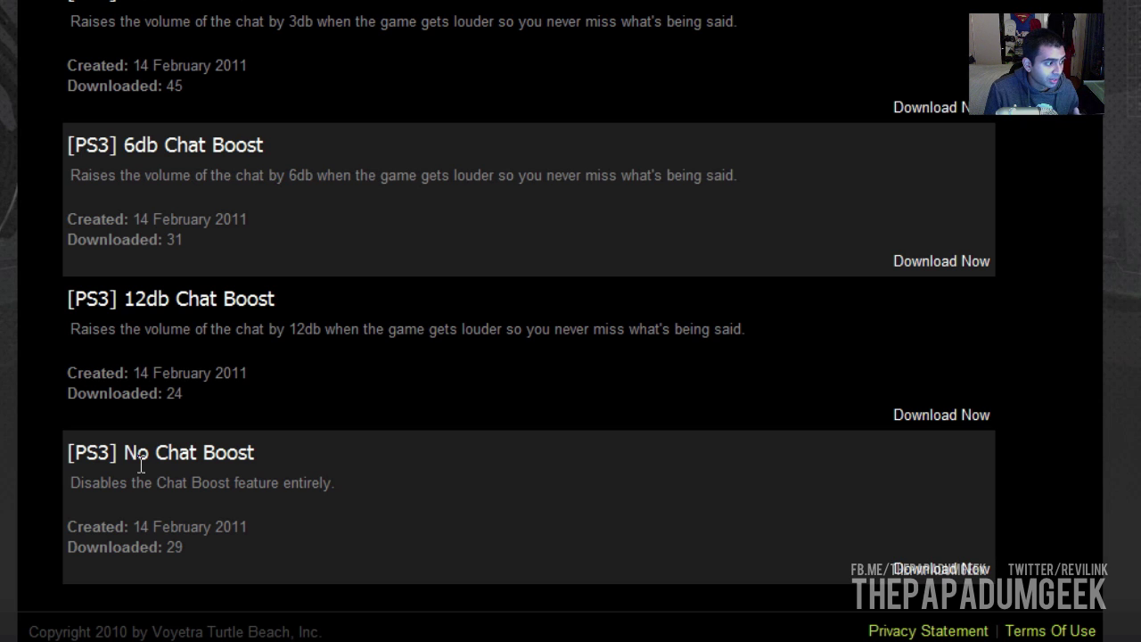
left_click(951, 564)
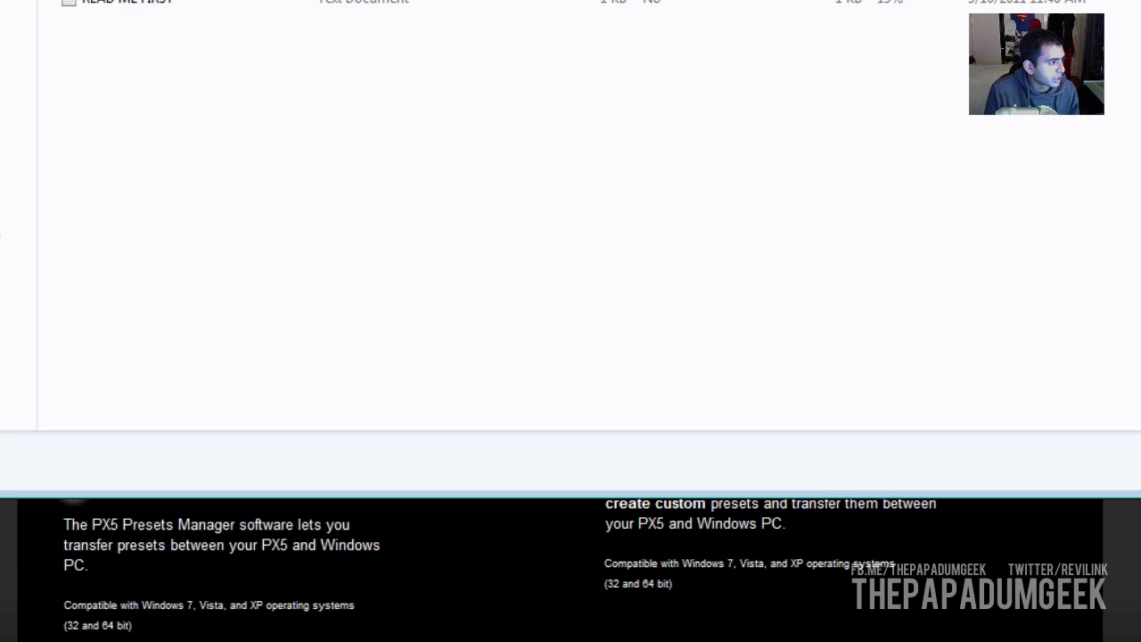
Step: Close the downloaded preset's file window and return to the top of the Chat Sub-Presets list
scroll(571, 566, "down", 5)
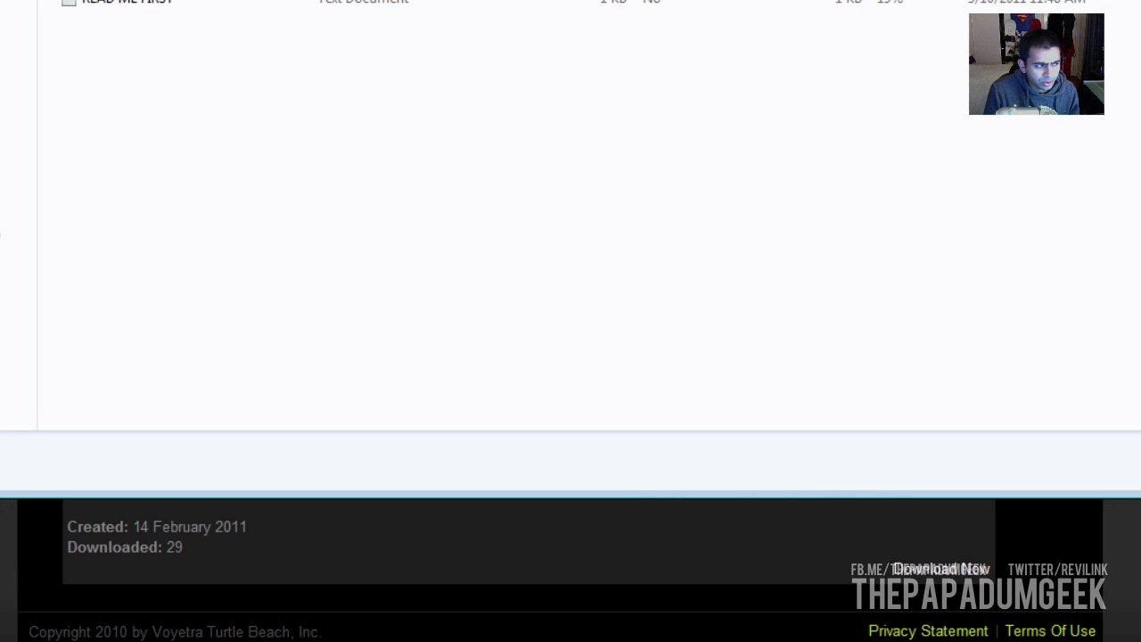
key("alt+Tab")
scroll(456, 64, "up", 2)
scroll(456, 64, "down", 2)
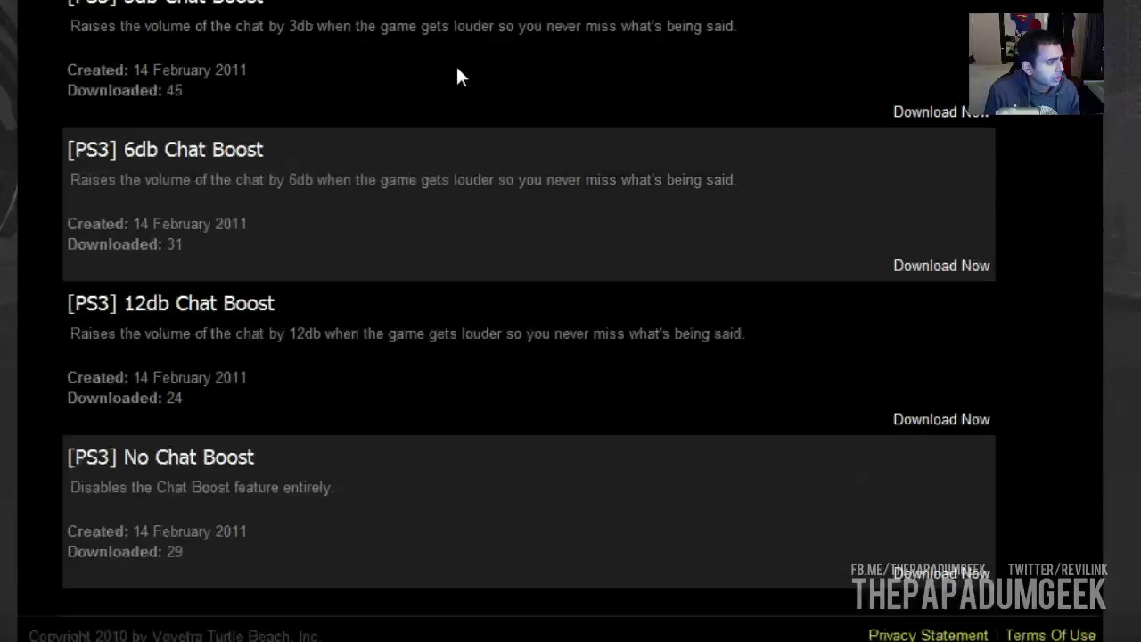
scroll(456, 64, "up", 4)
scroll(458, 71, "up", 3)
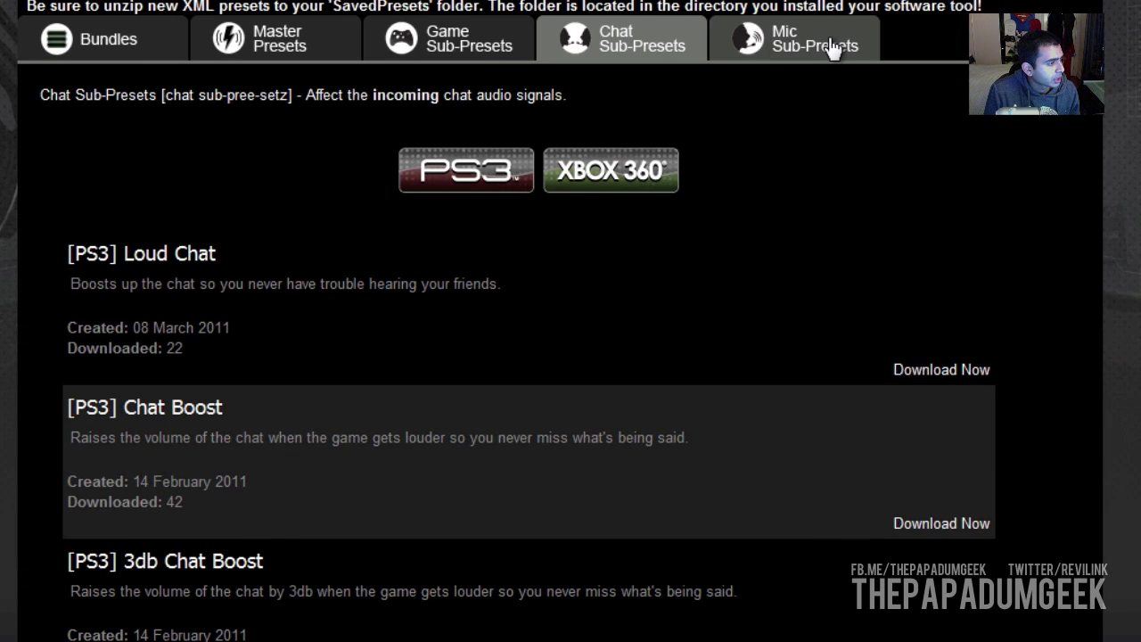
Step: Show the Mic Sub-Presets listings and scroll through the voice and mic monitor presets
left_click(778, 49)
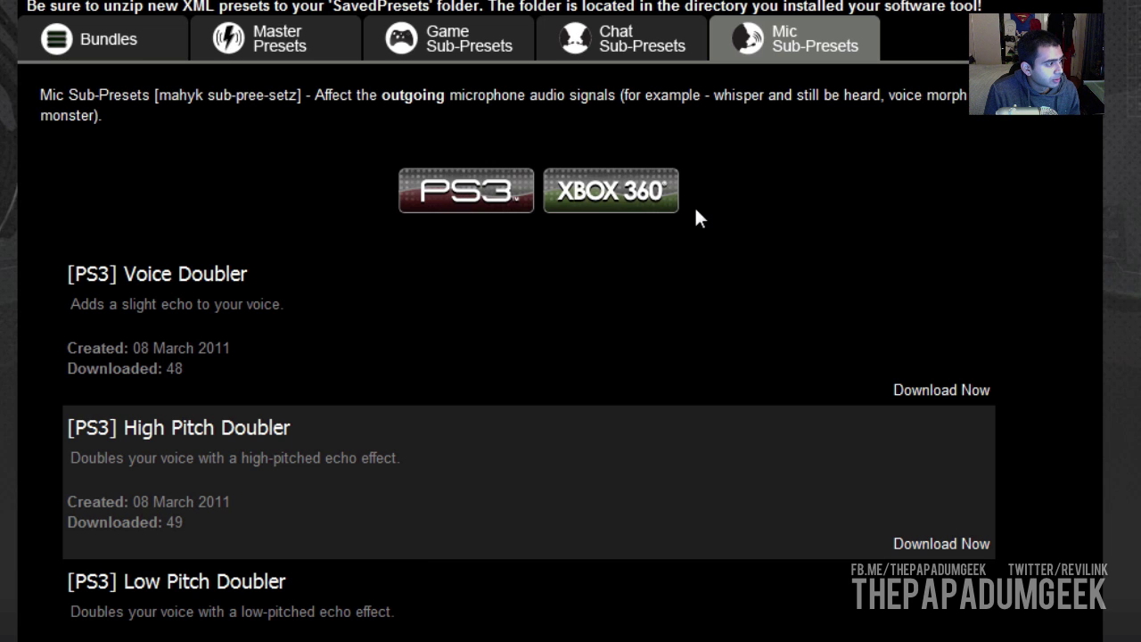
scroll(578, 207, "down", 1)
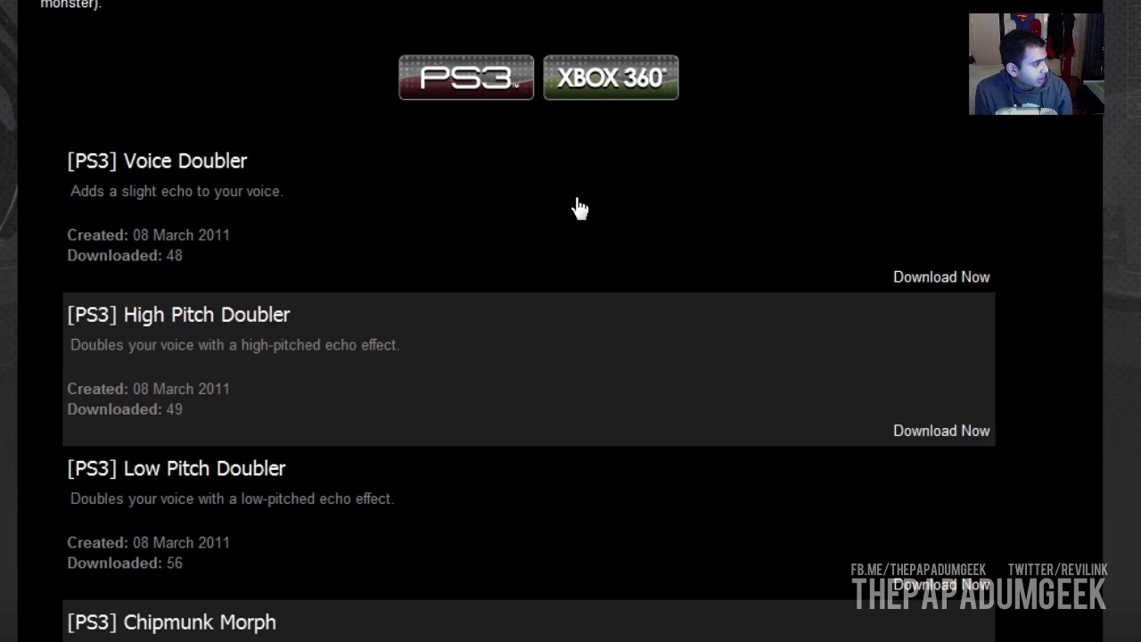
scroll(578, 207, "down", 1)
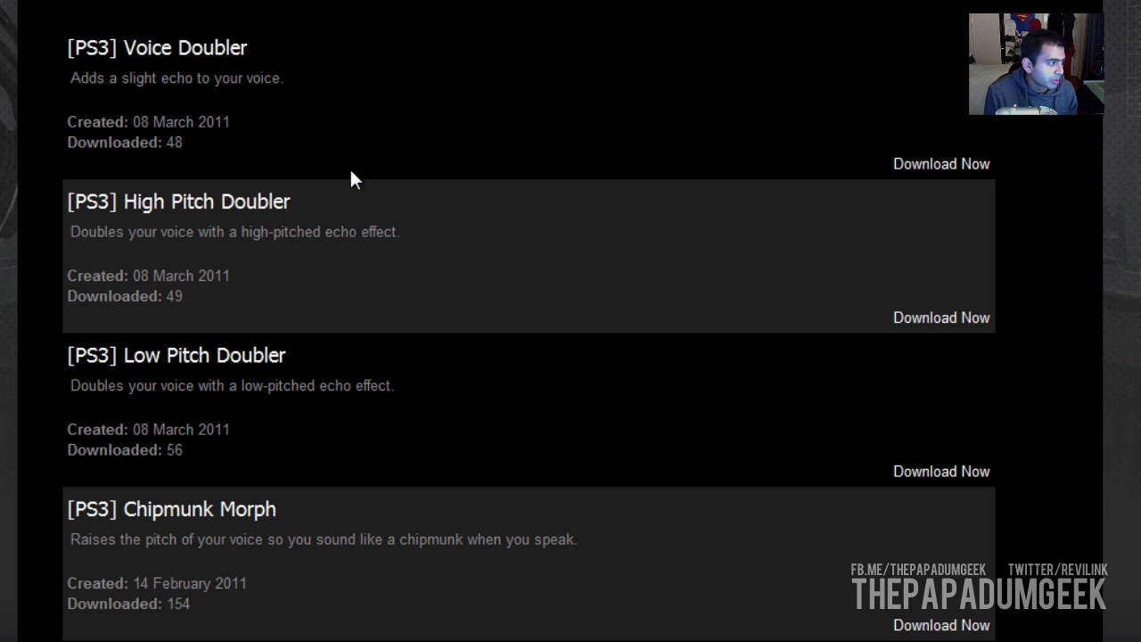
scroll(291, 434, "down", 2)
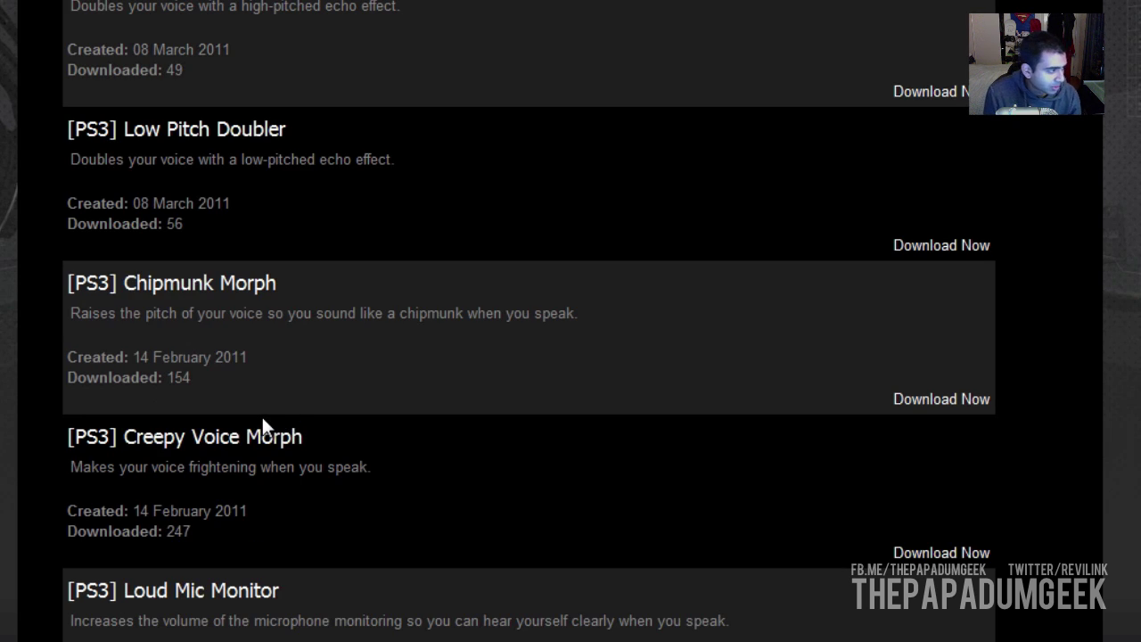
scroll(262, 418, "down", 1)
scroll(259, 413, "down", 3)
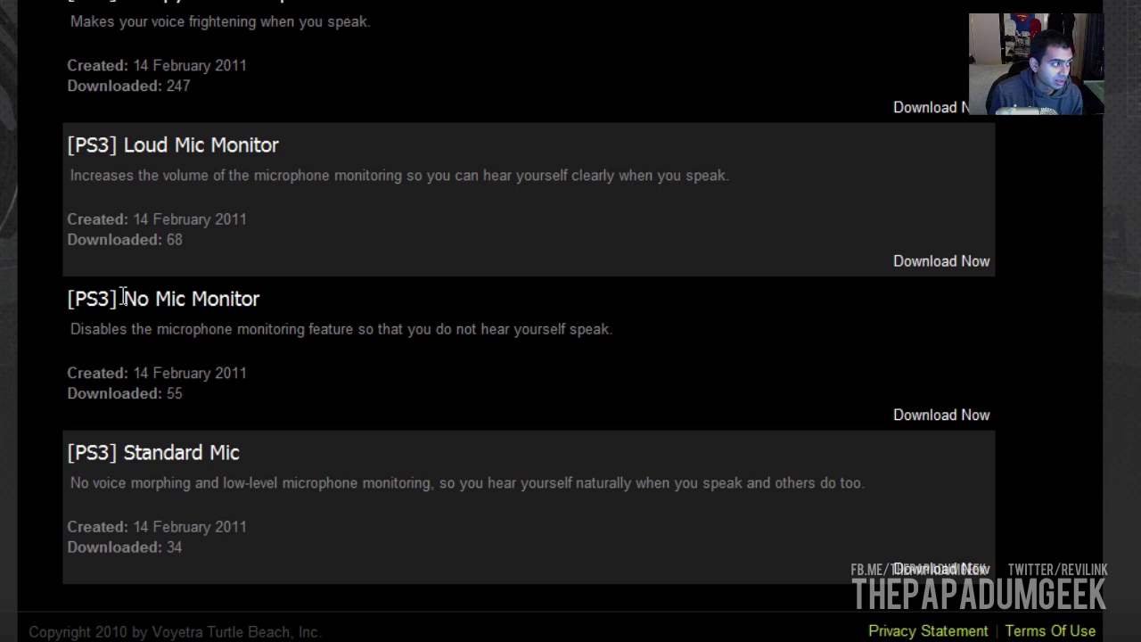
scroll(301, 268, "up", 10)
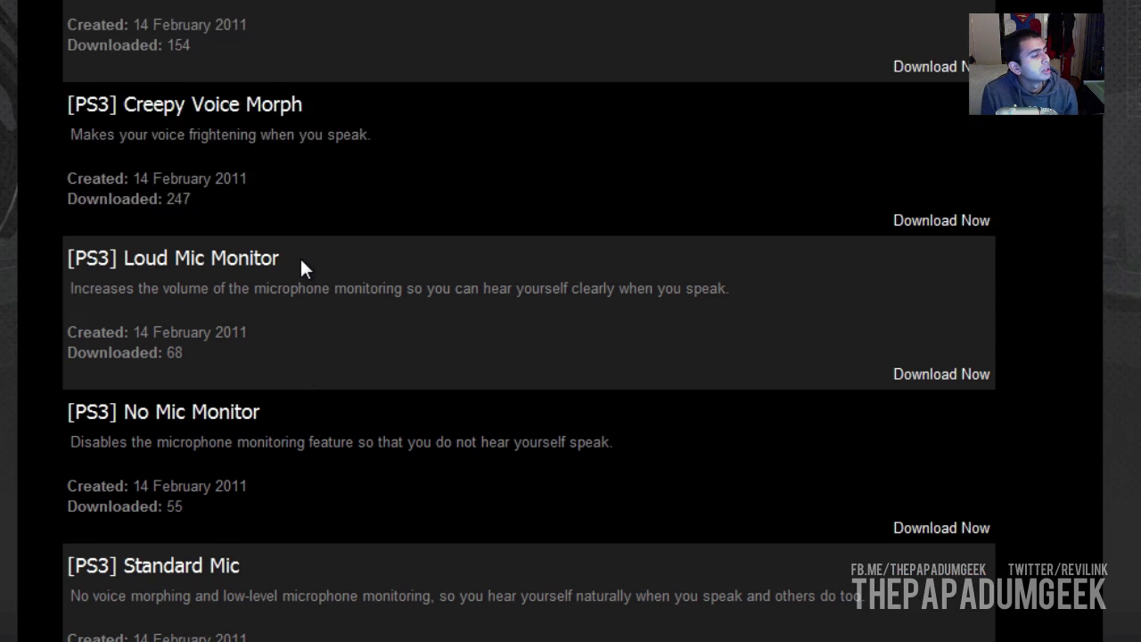
scroll(370, 158, "down", 10)
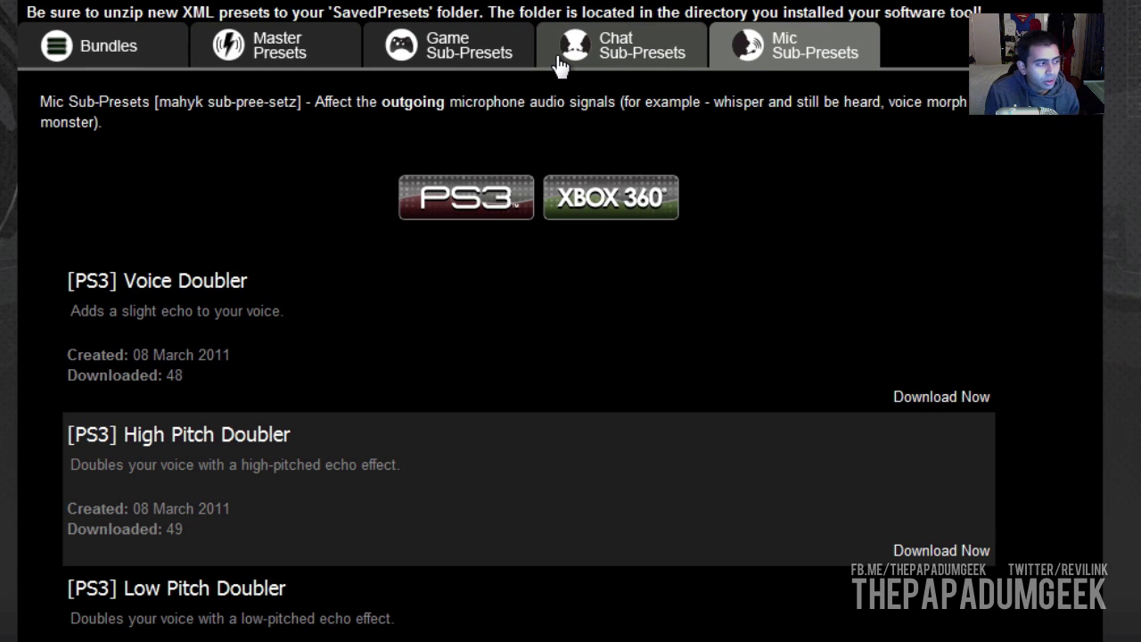
Step: Return to the Game Sub-Presets listings and scroll through them briefly
left_click(436, 68)
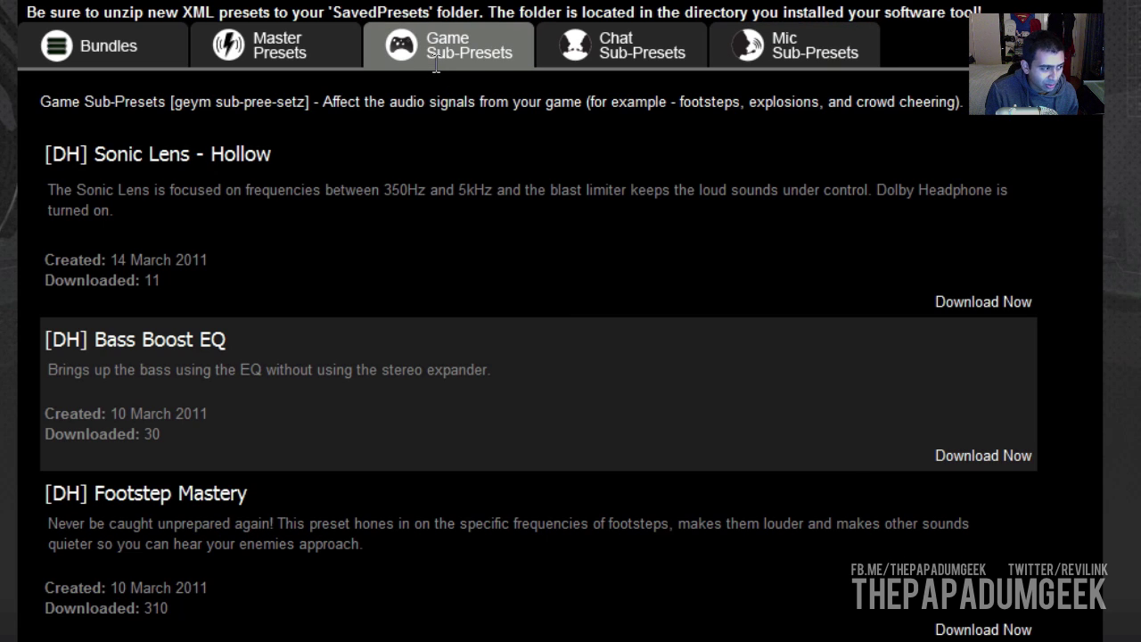
scroll(242, 330, "down", 4)
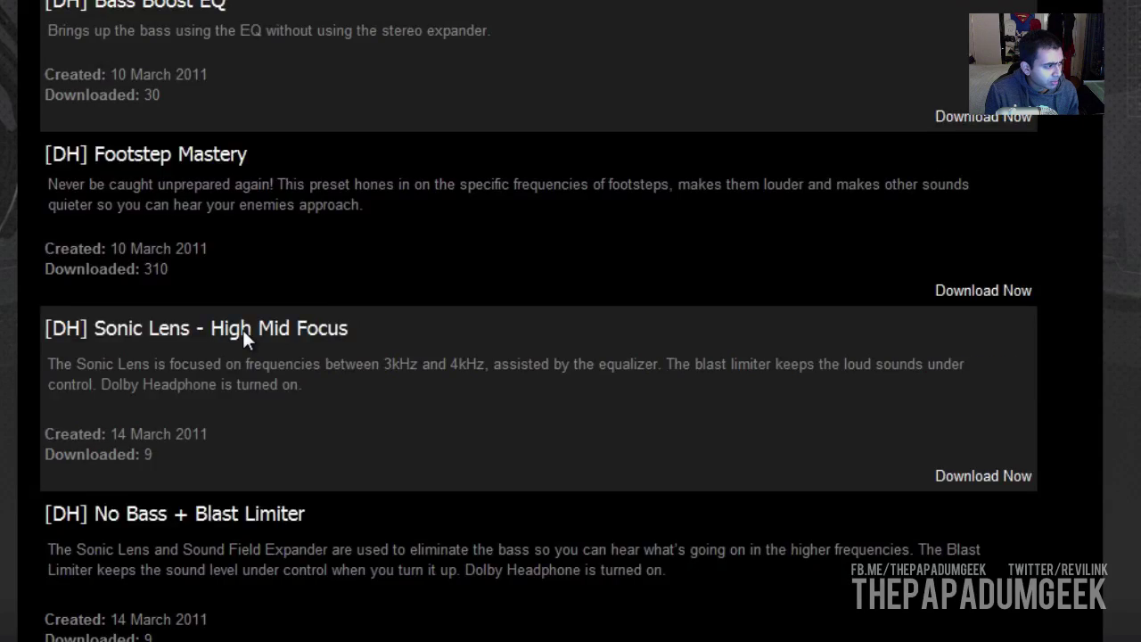
scroll(245, 325, "up", 2)
scroll(223, 339, "down", 4)
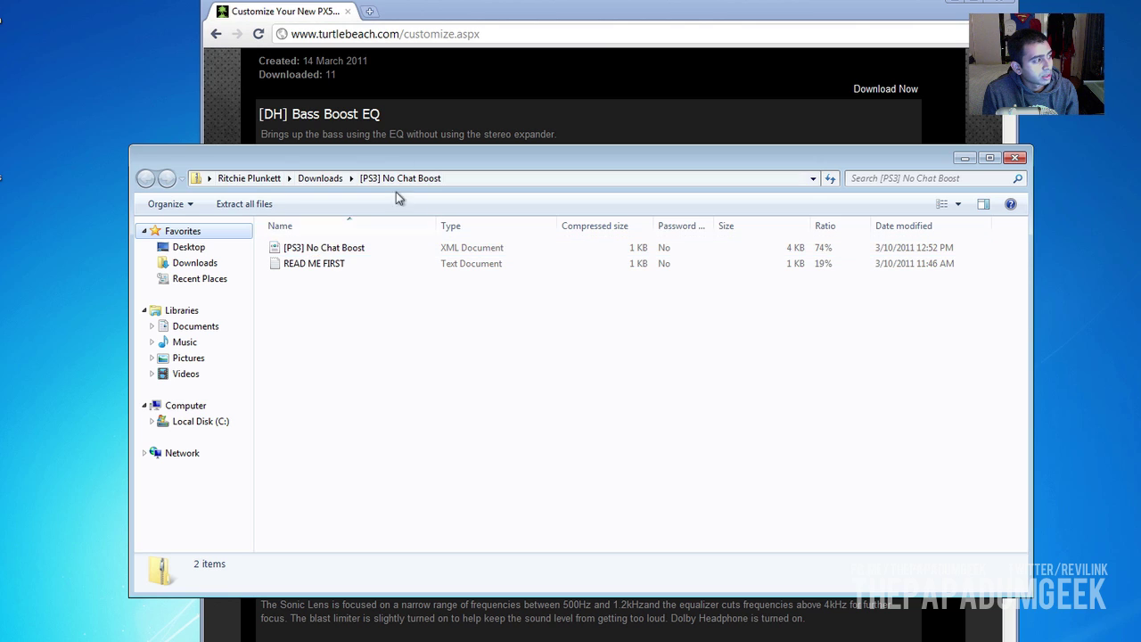
Step: Read the READ ME FIRST note, then open C:\Program Files\Turtle Beach\PX5 Presets Manager\SavedPresets
double_click(340, 267)
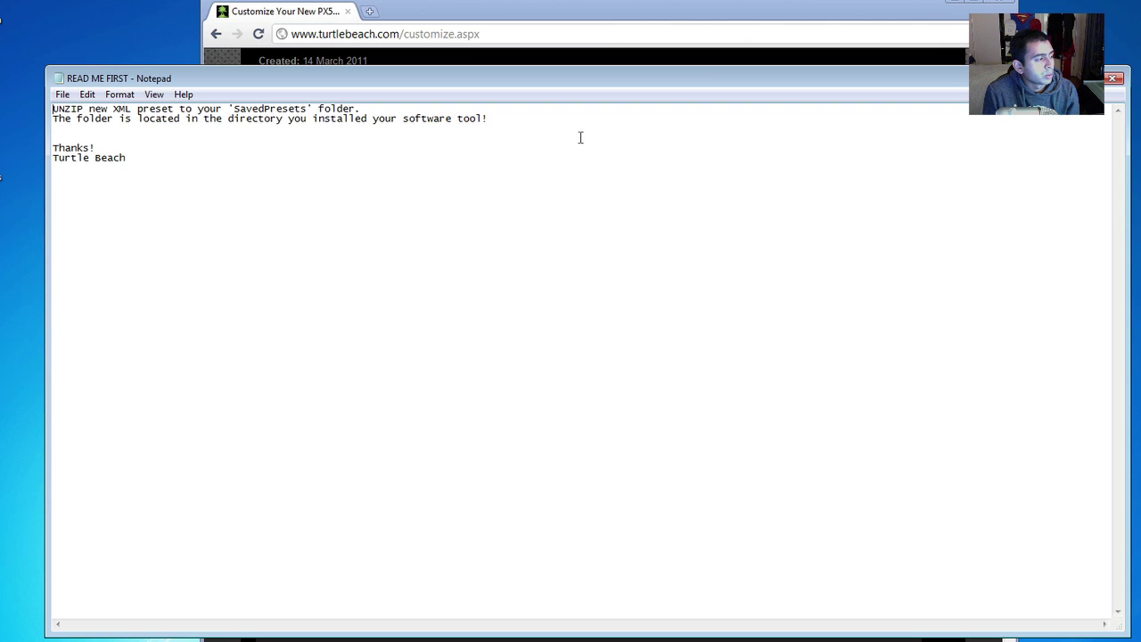
left_click(1113, 78)
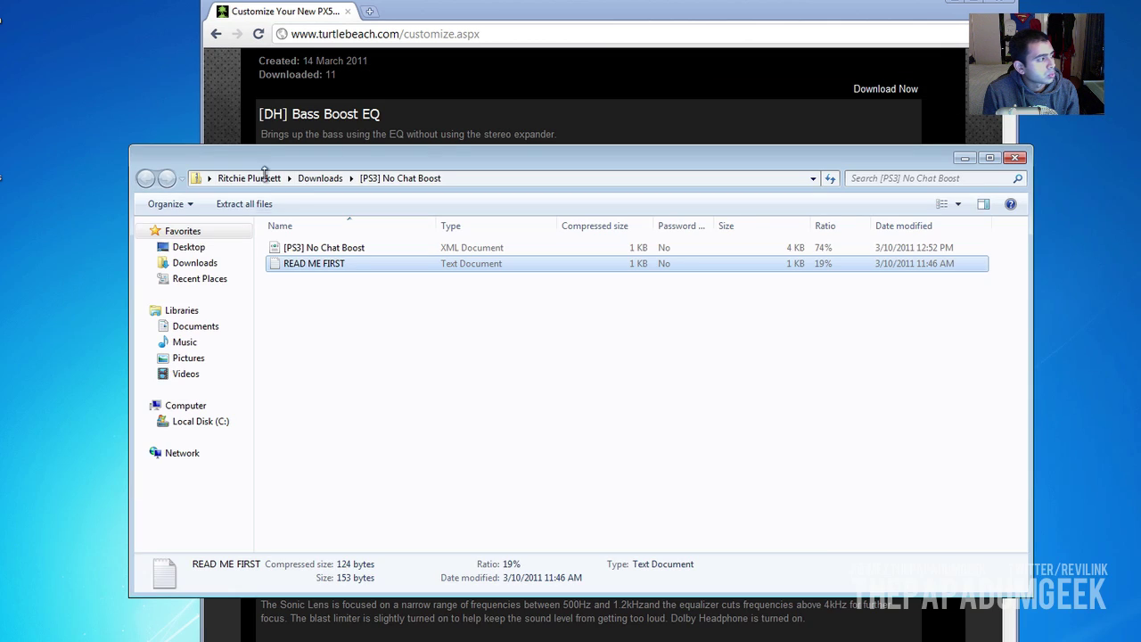
key("super")
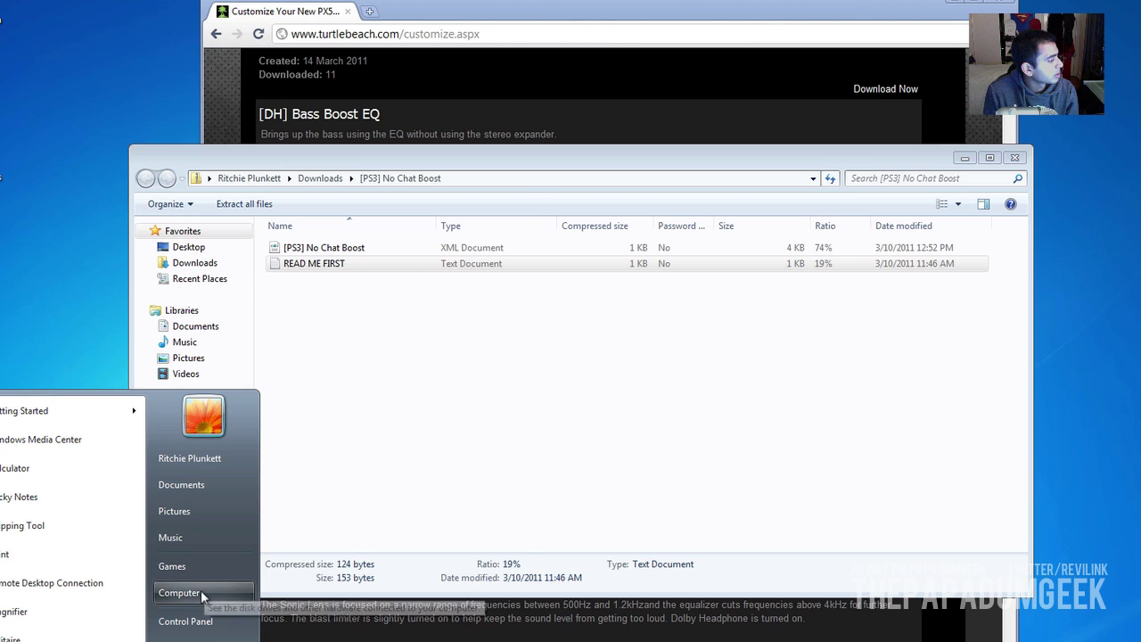
left_click(201, 590)
double_click(347, 285)
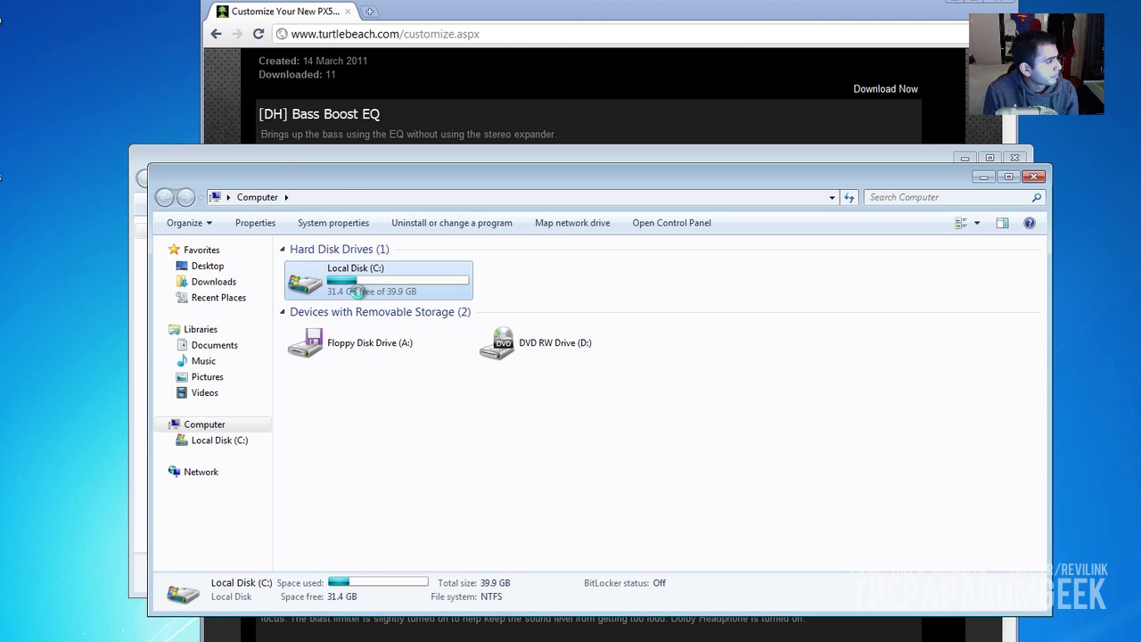
double_click(325, 284)
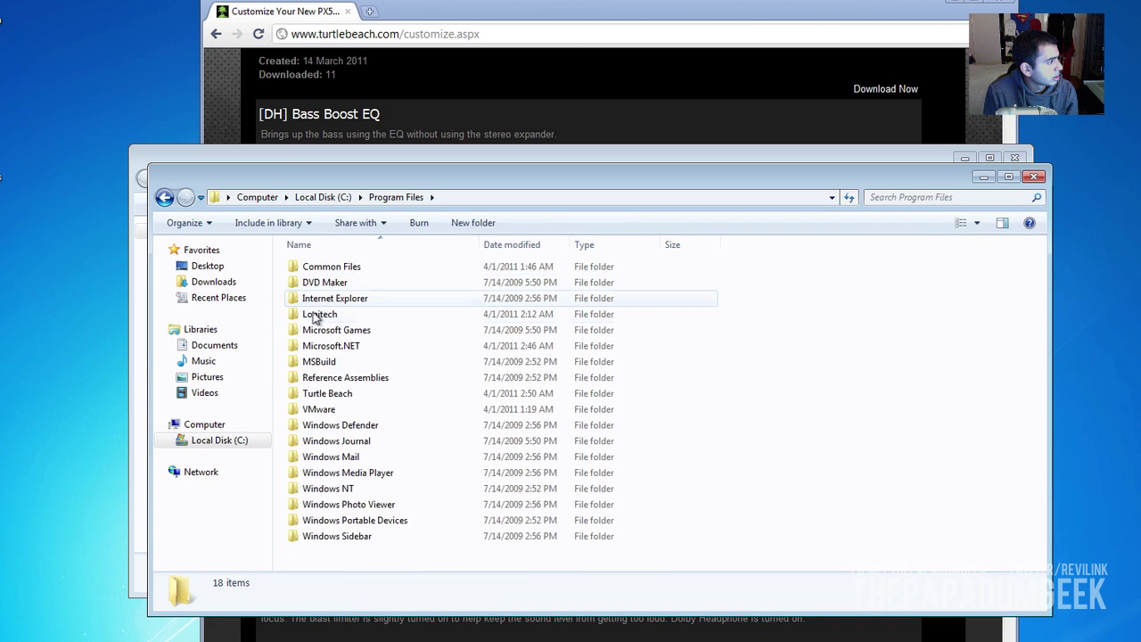
double_click(330, 394)
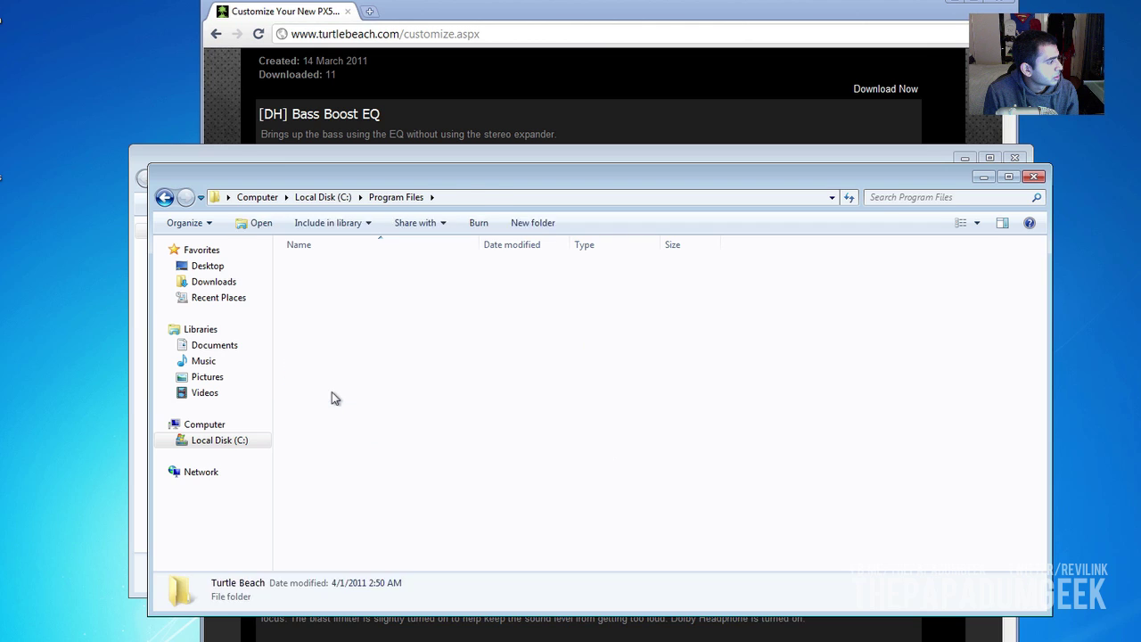
double_click(356, 270)
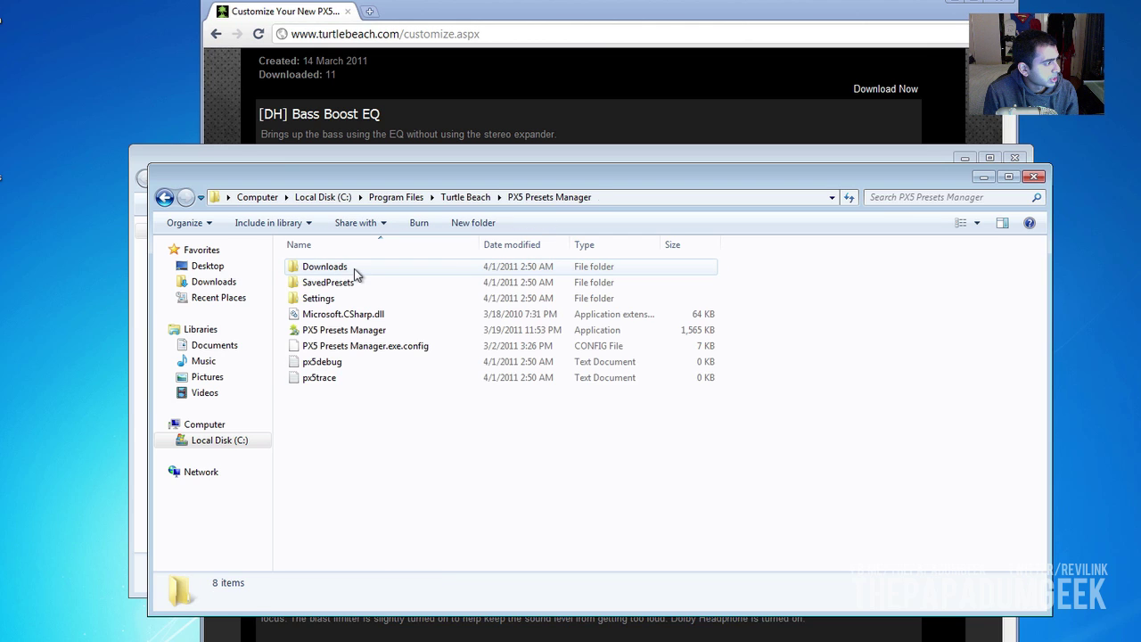
double_click(337, 269)
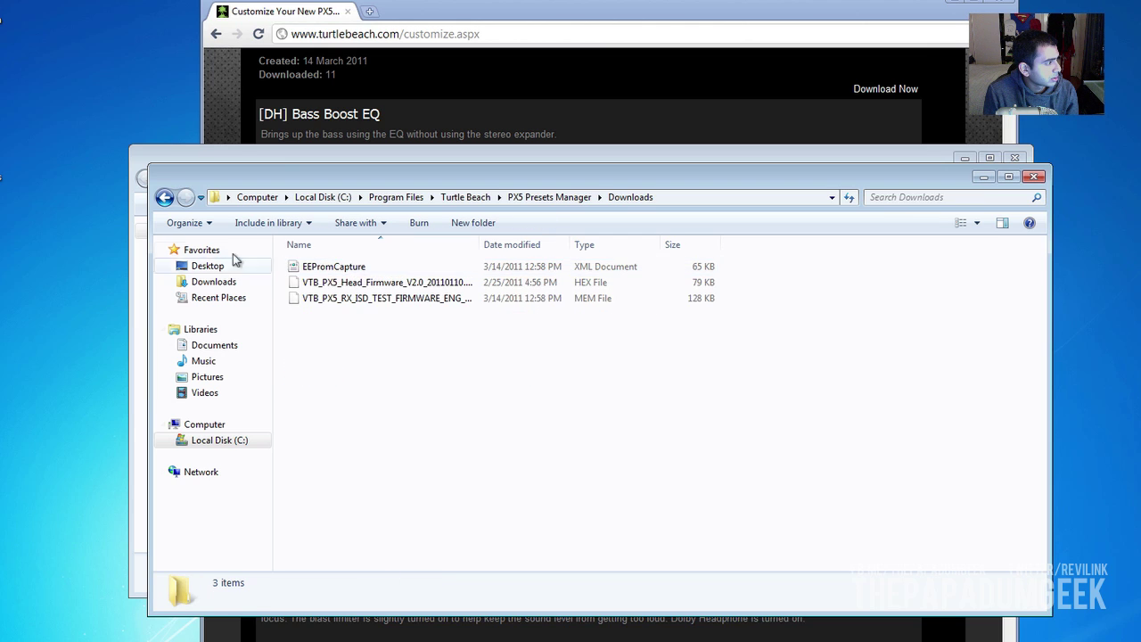
left_click(161, 200)
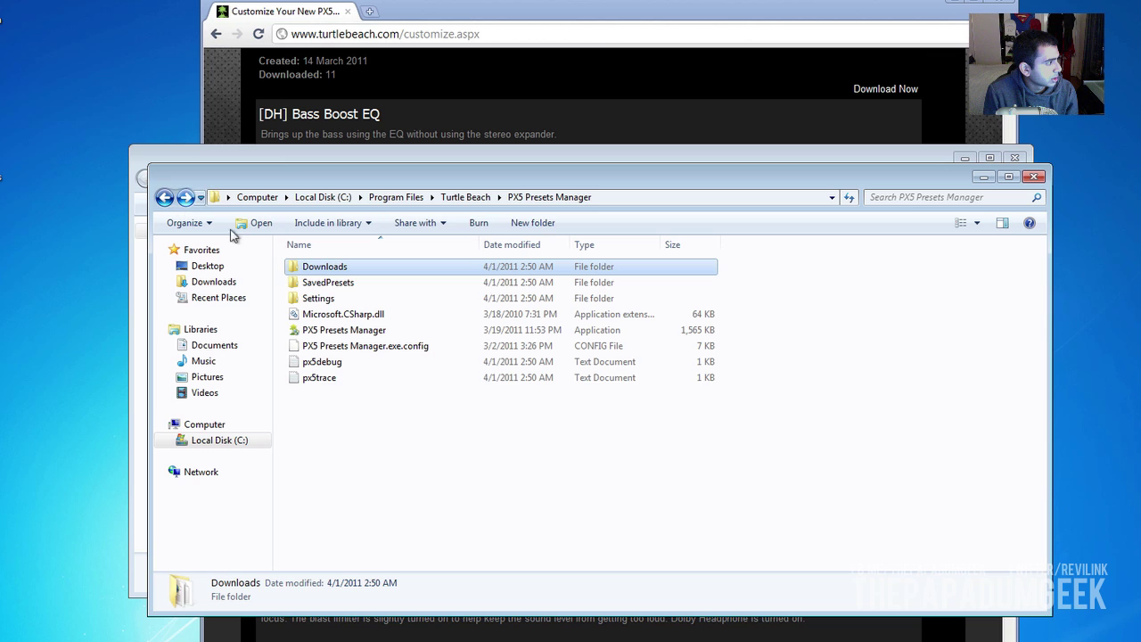
double_click(331, 285)
Step: Copy the [PS3] No Chat Boost preset from the archive into SavedPresets with administrator permission
left_click_drag(458, 165, 831, 208)
left_click(276, 251)
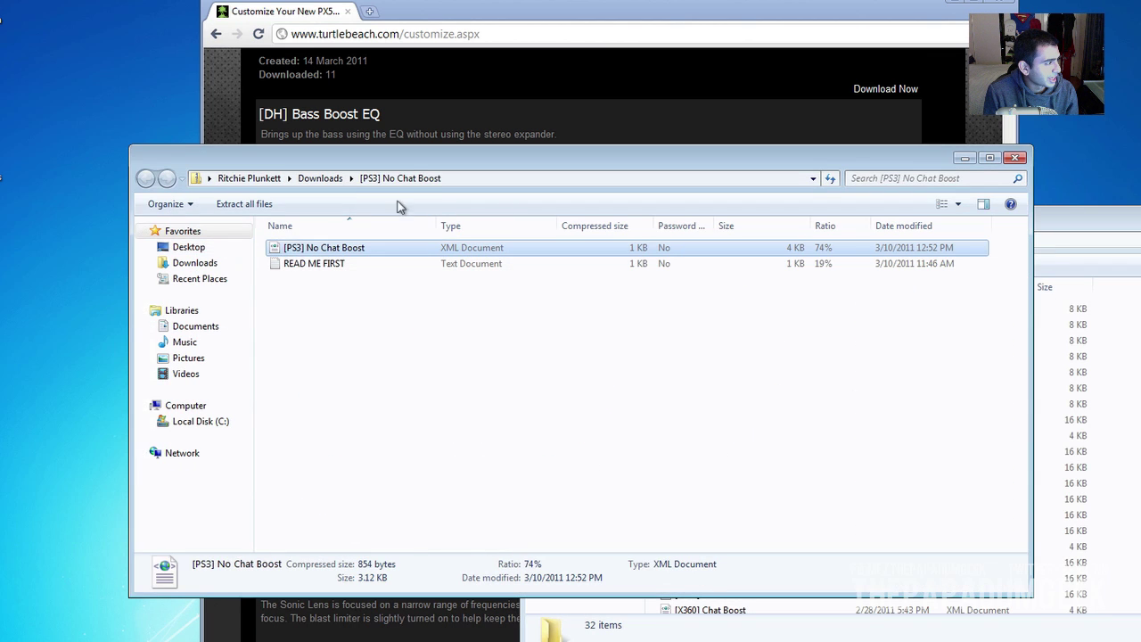
left_click_drag(405, 163, 108, 154)
left_click_drag(34, 237, 1109, 379)
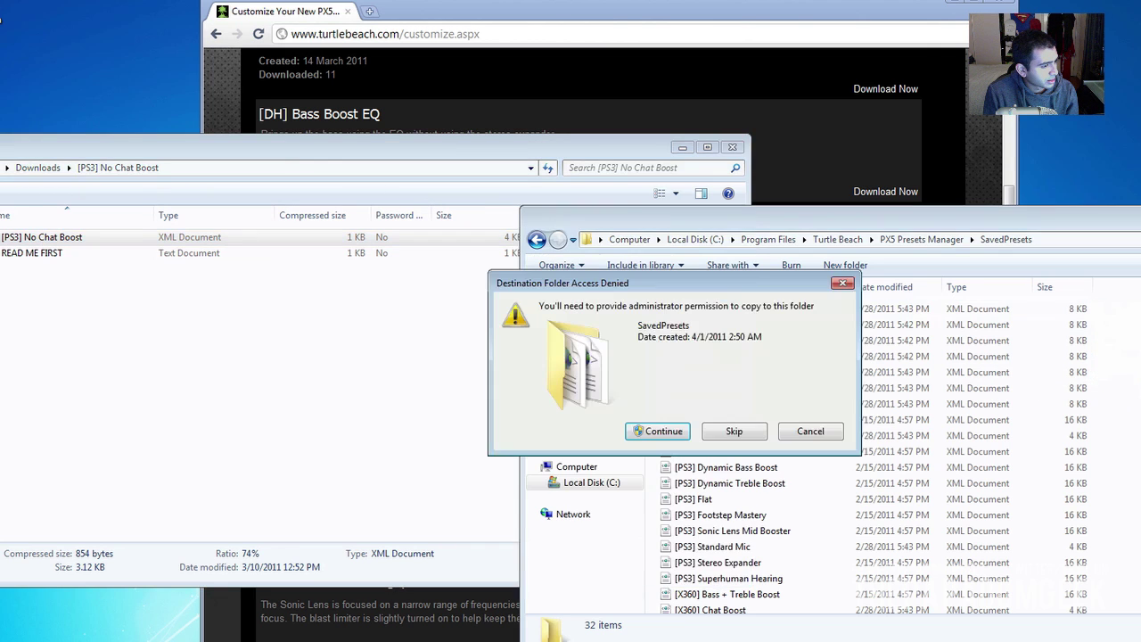
left_click(669, 431)
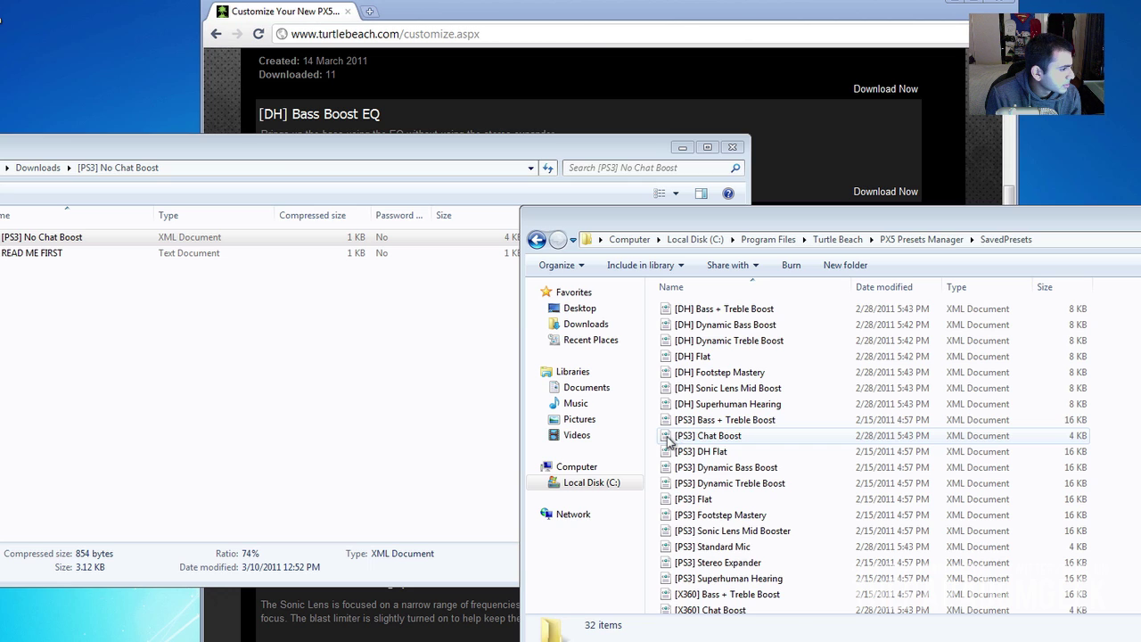
Step: Close the archive and SavedPresets windows and minimize Chrome to reveal the desktop
left_click(732, 148)
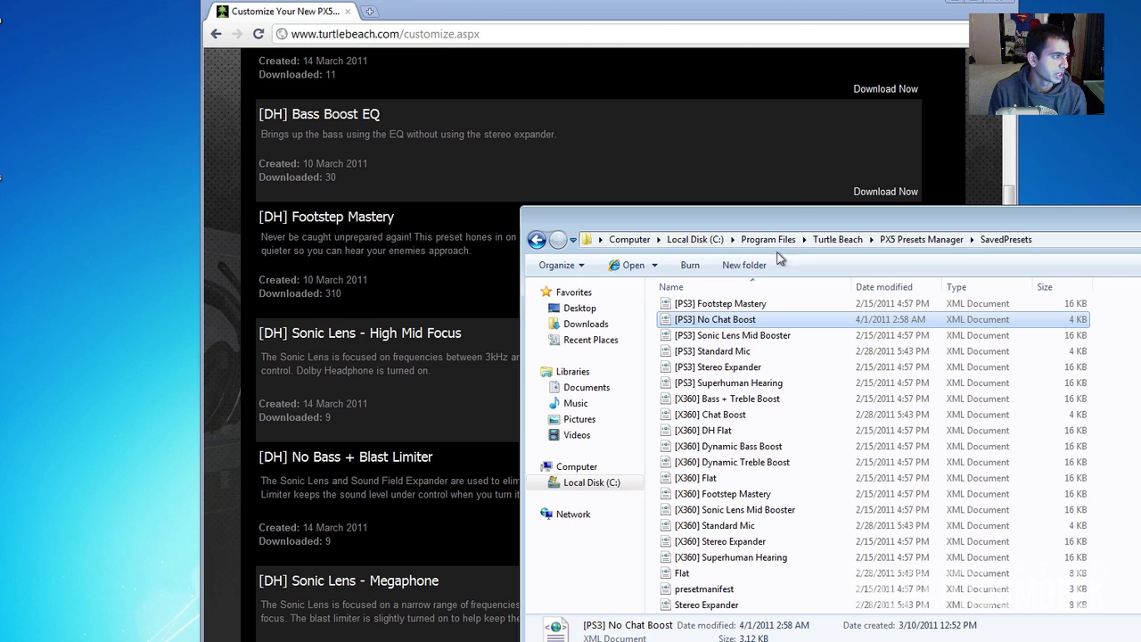
left_click_drag(796, 228, 524, 203)
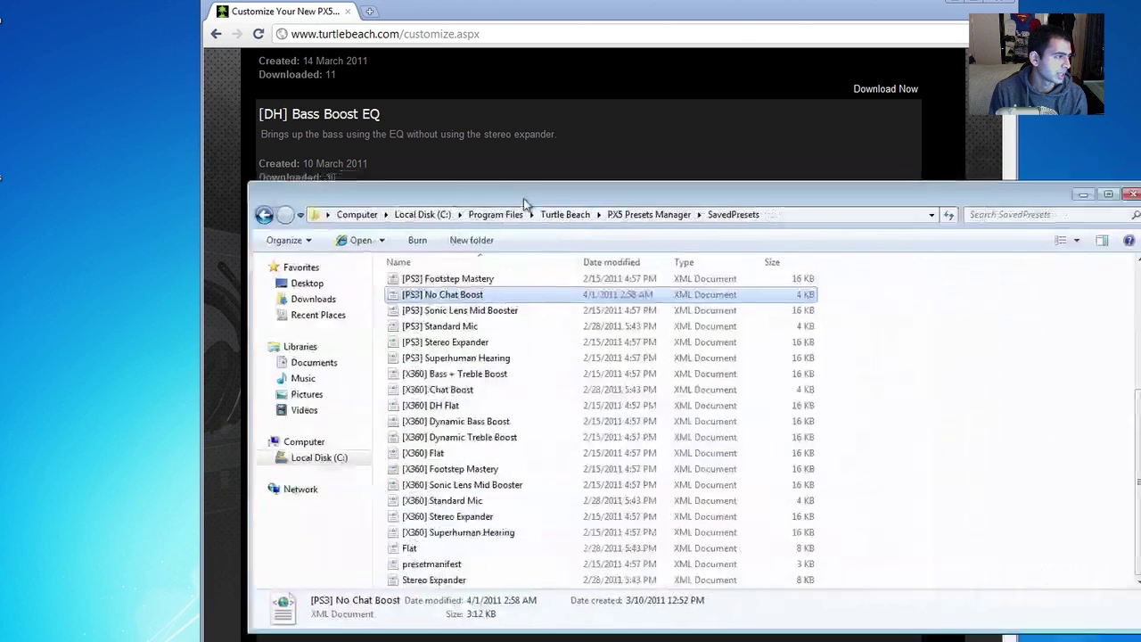
left_click(1131, 193)
left_click(958, 9)
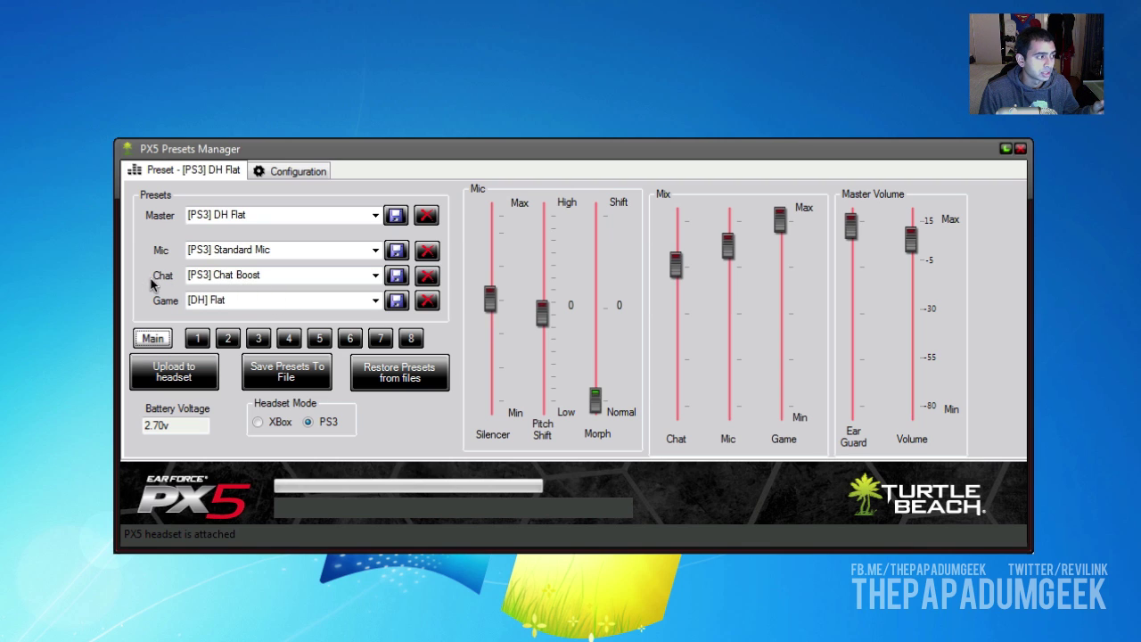
Step: Choose [PS3] No Chat Boost as the Chat preset and upload the presets to the headset
left_click(376, 276)
left_click(280, 304)
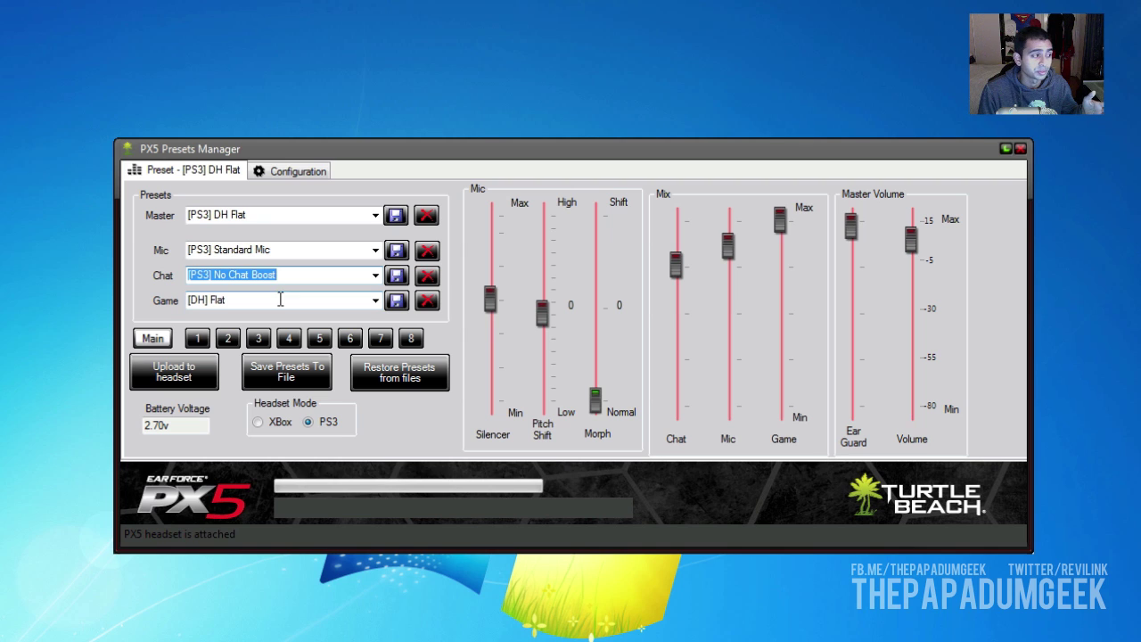
left_click(195, 375)
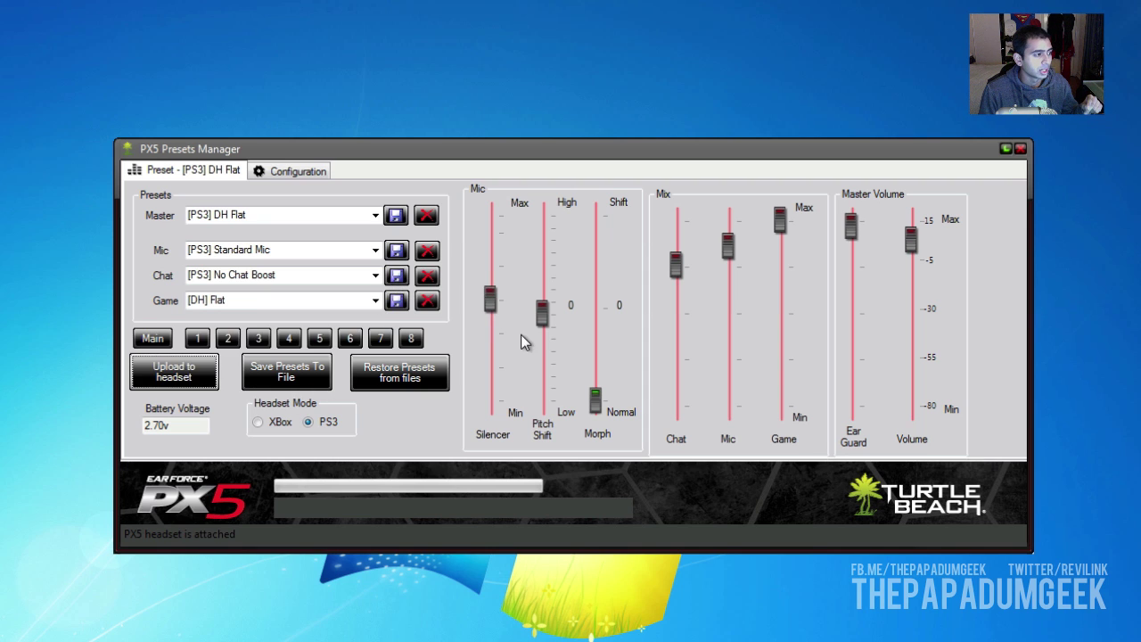
left_click_drag(595, 400, 597, 213)
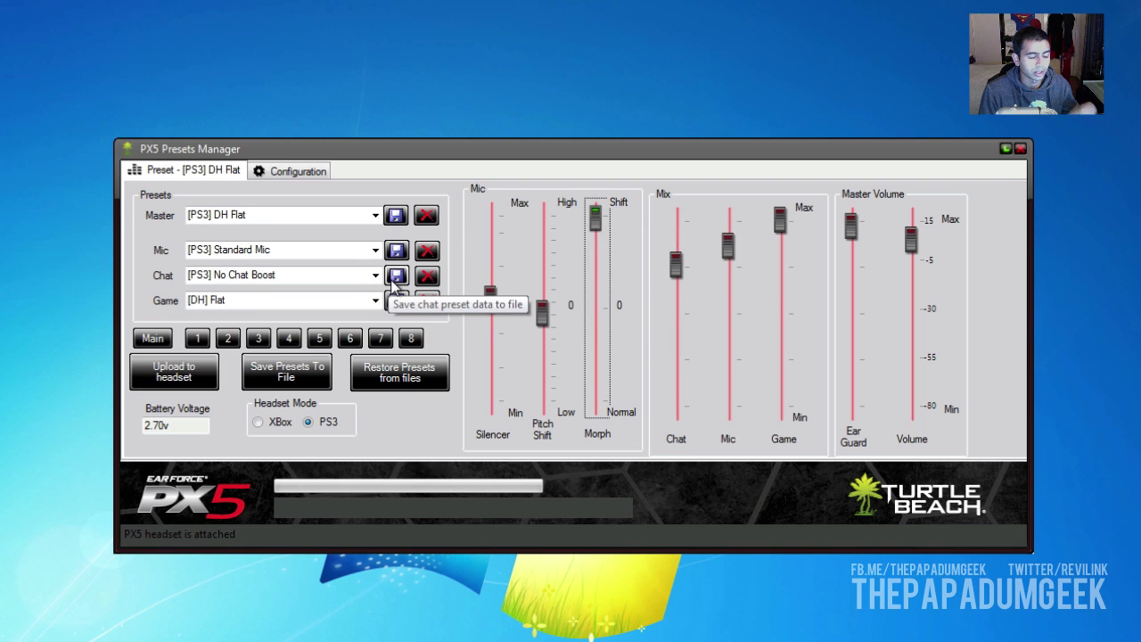
mouse_move(598, 224)
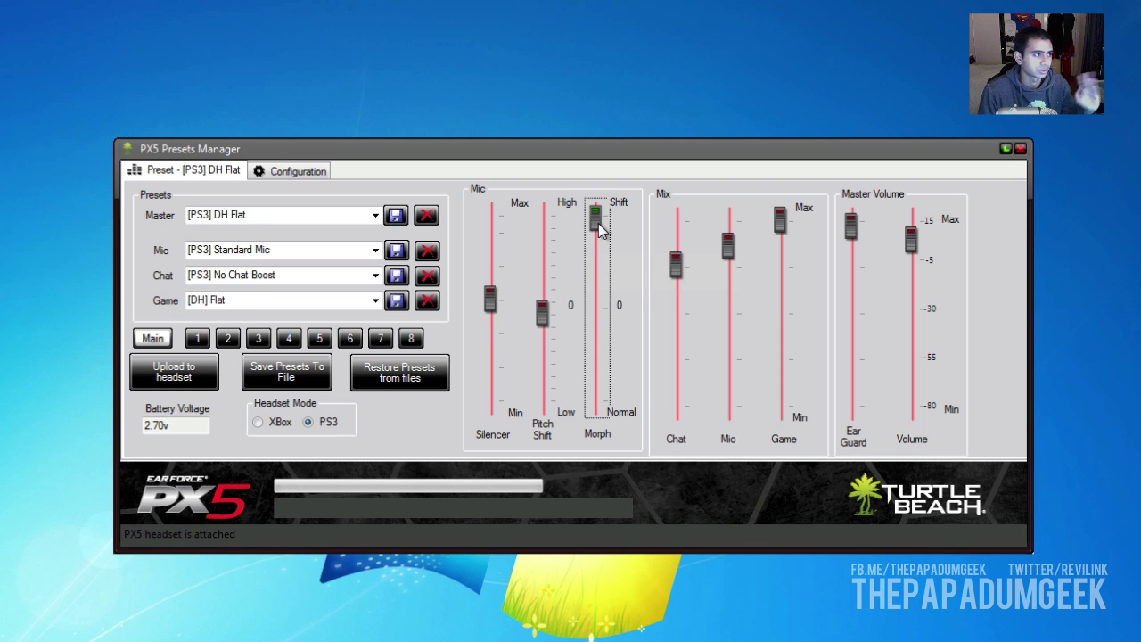
left_click_drag(599, 223, 595, 403)
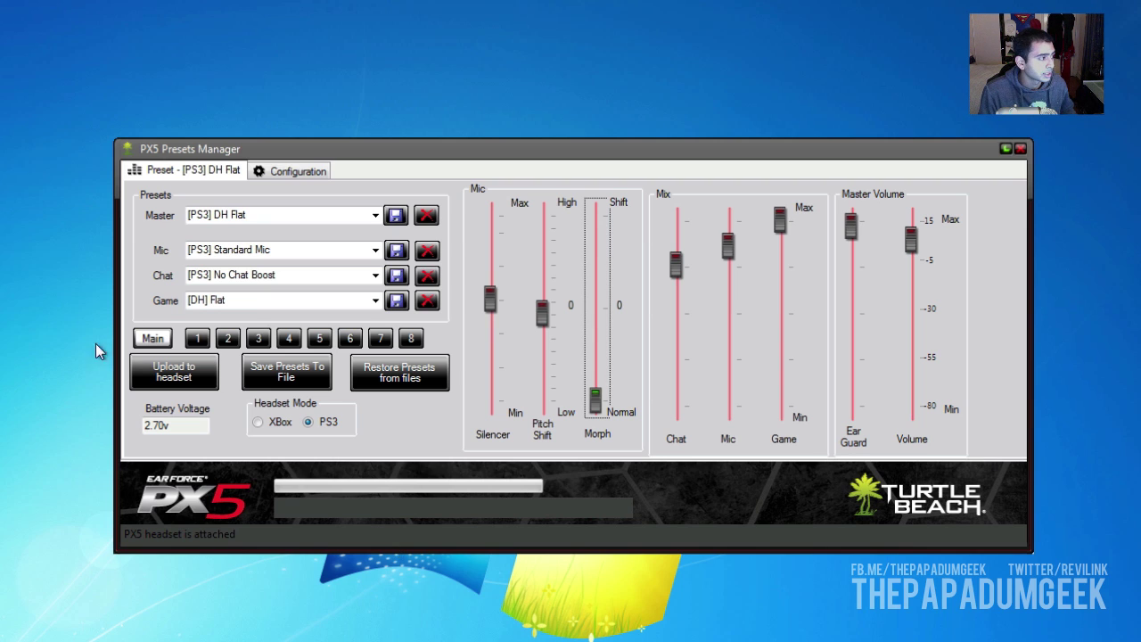
Step: Load preset slot 1 from the headset, switching to Main and reselecting slot 1
left_click(198, 338)
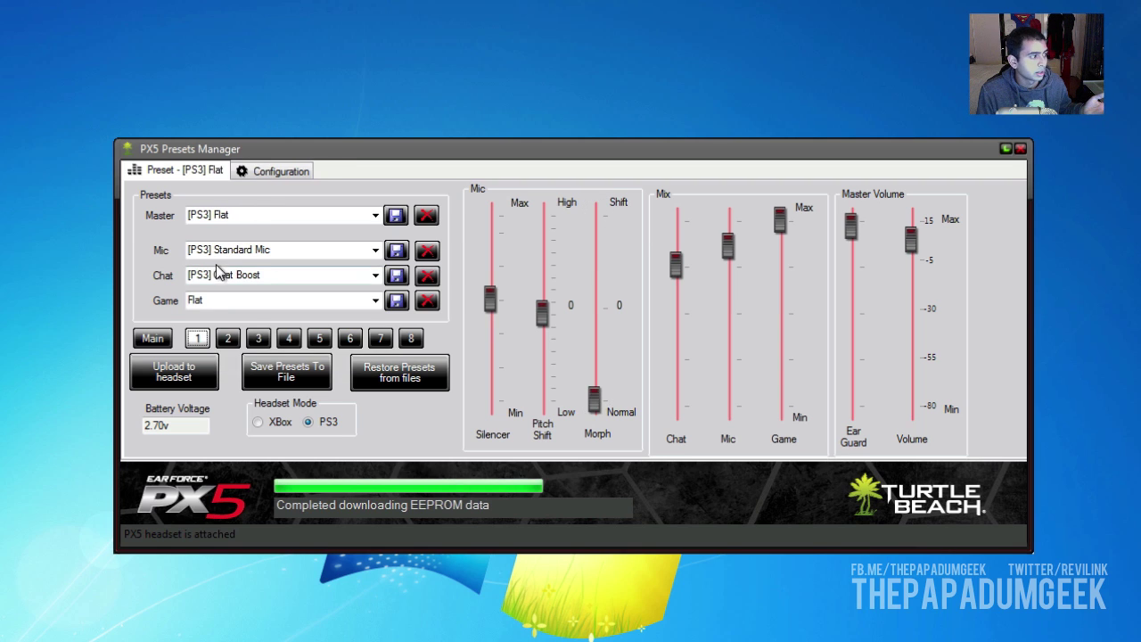
left_click(154, 339)
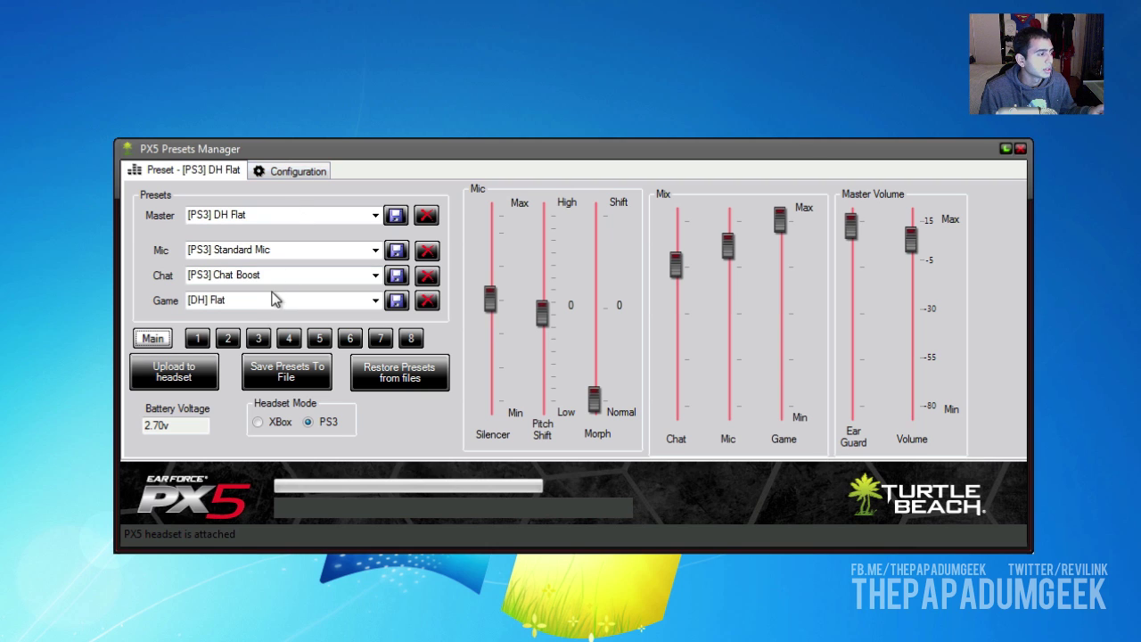
left_click(197, 339)
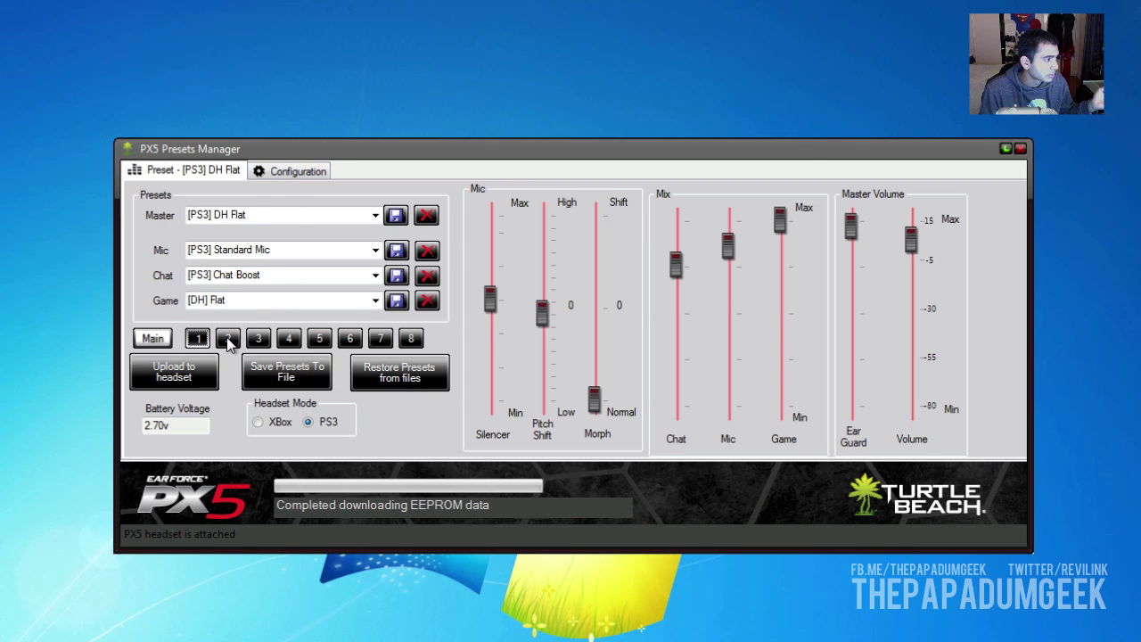